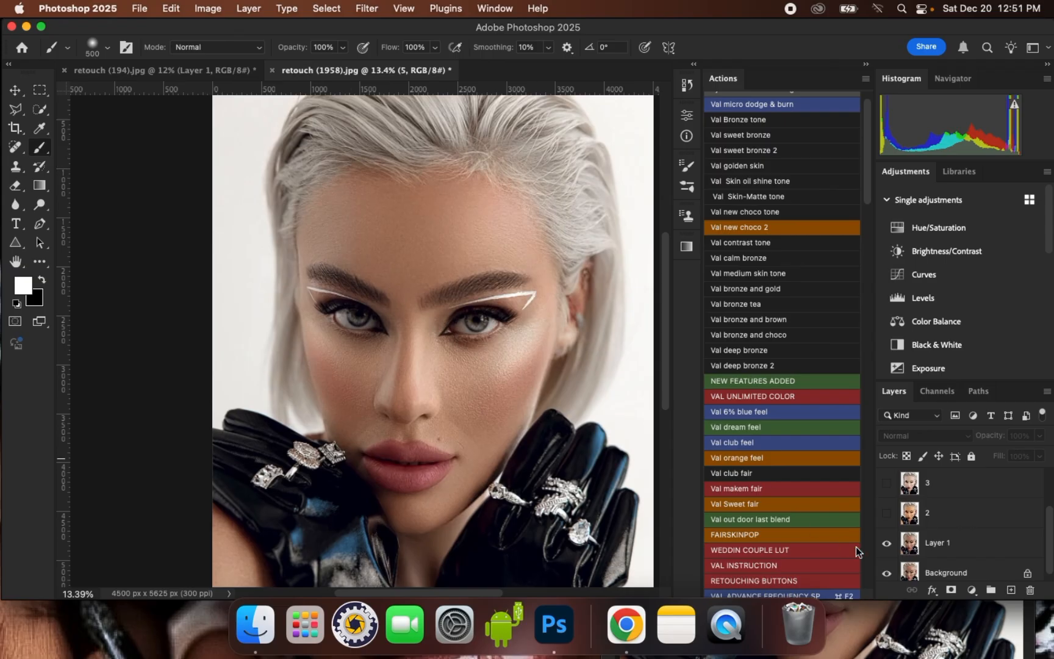
Compare the portrait with and without the retouched Layer 1, and select that layer with the Move tool
left_click(887, 545)
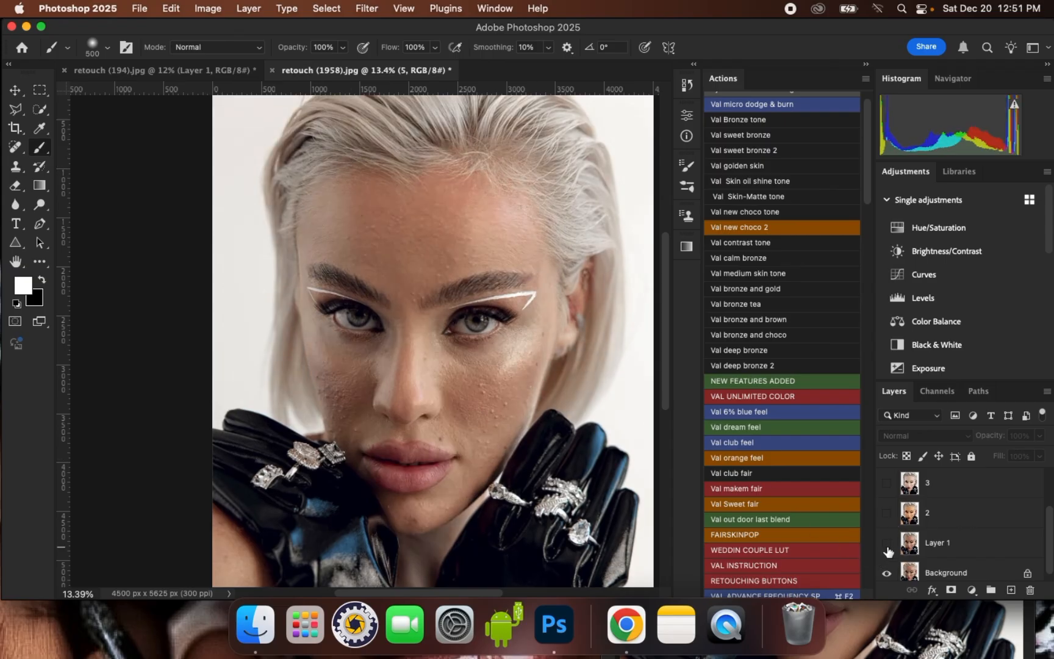
left_click(887, 544)
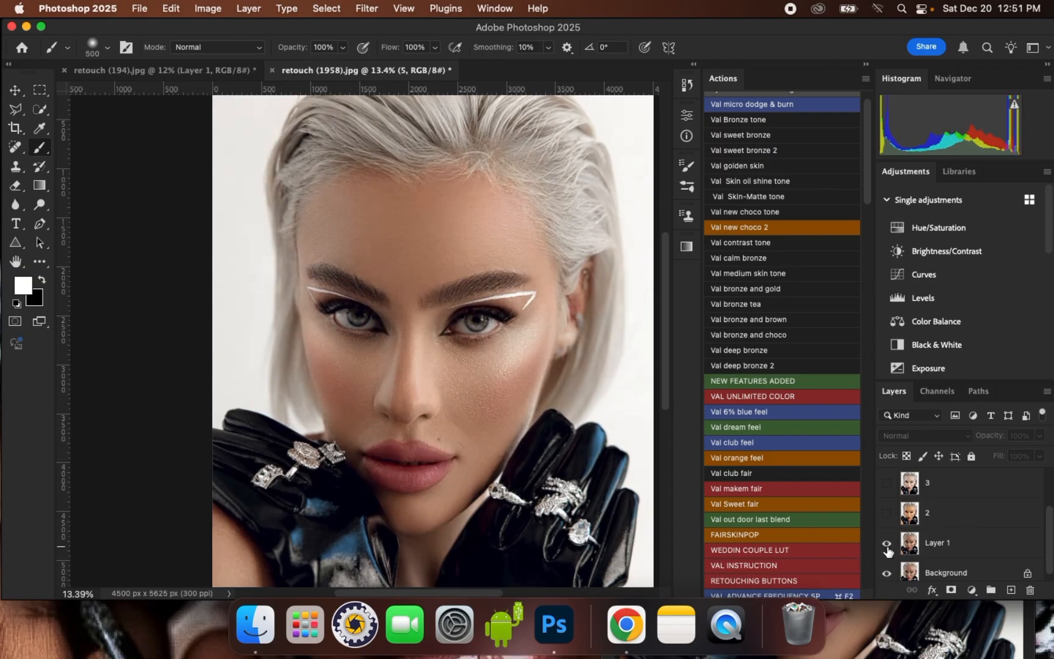
left_click(15, 90)
left_click(451, 161)
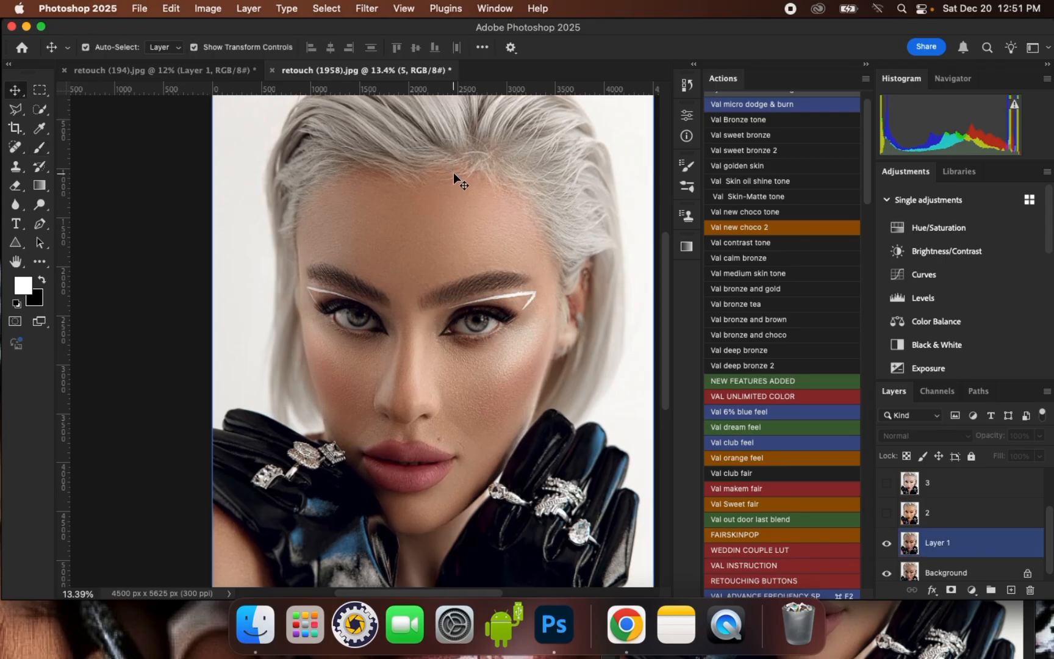
scroll(378, 259, "up", 1)
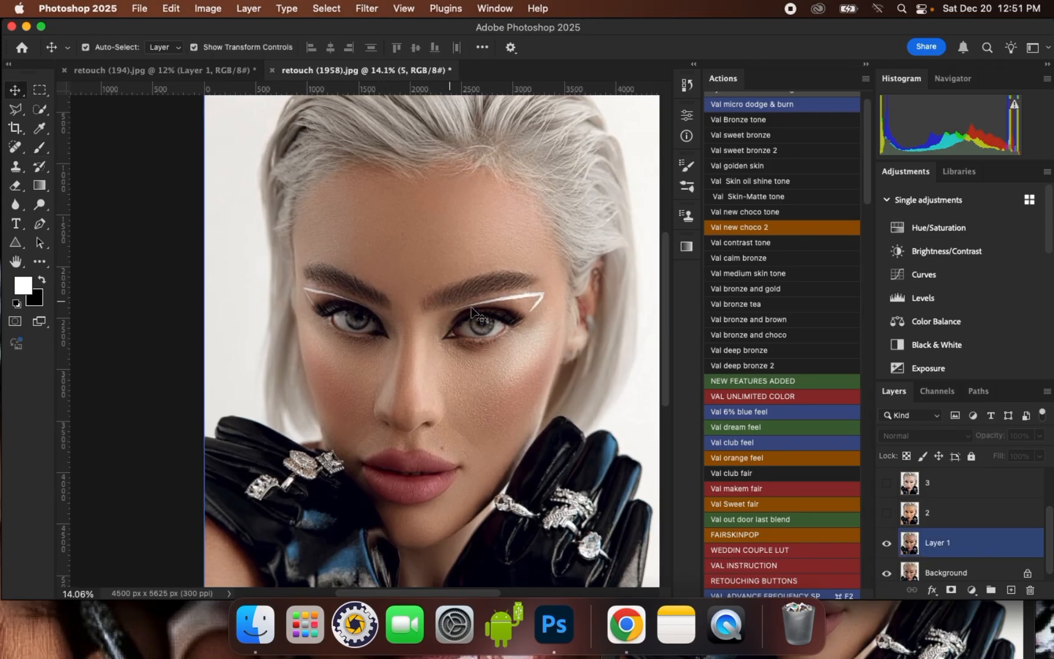
Show layers 2, 3, 4 and 5 one after another to preview each skin-tone version
left_click(886, 516)
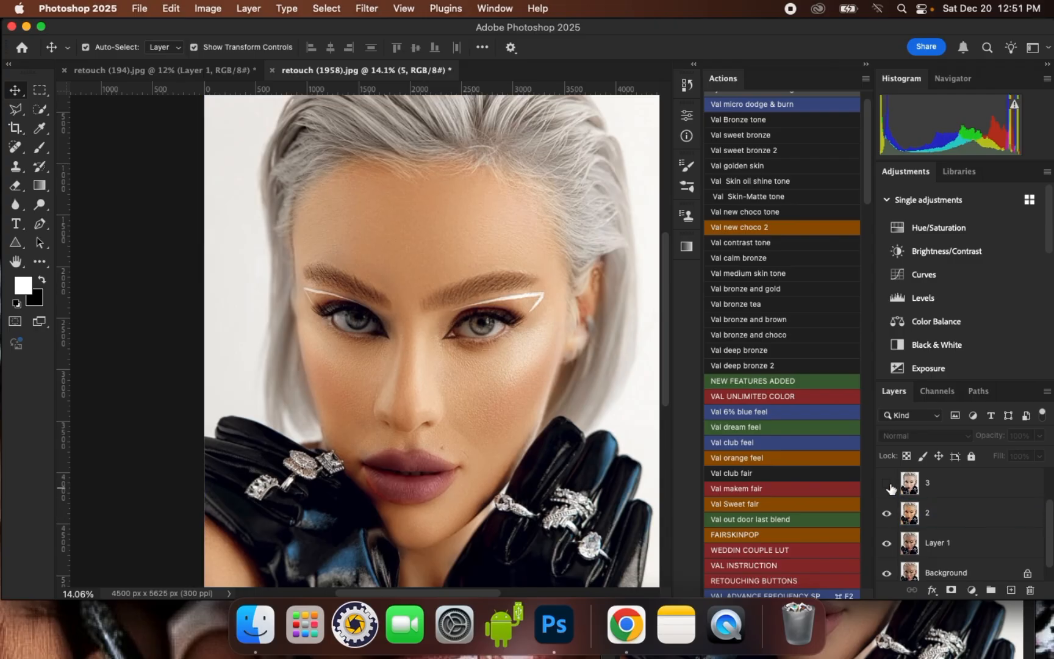
left_click(887, 485)
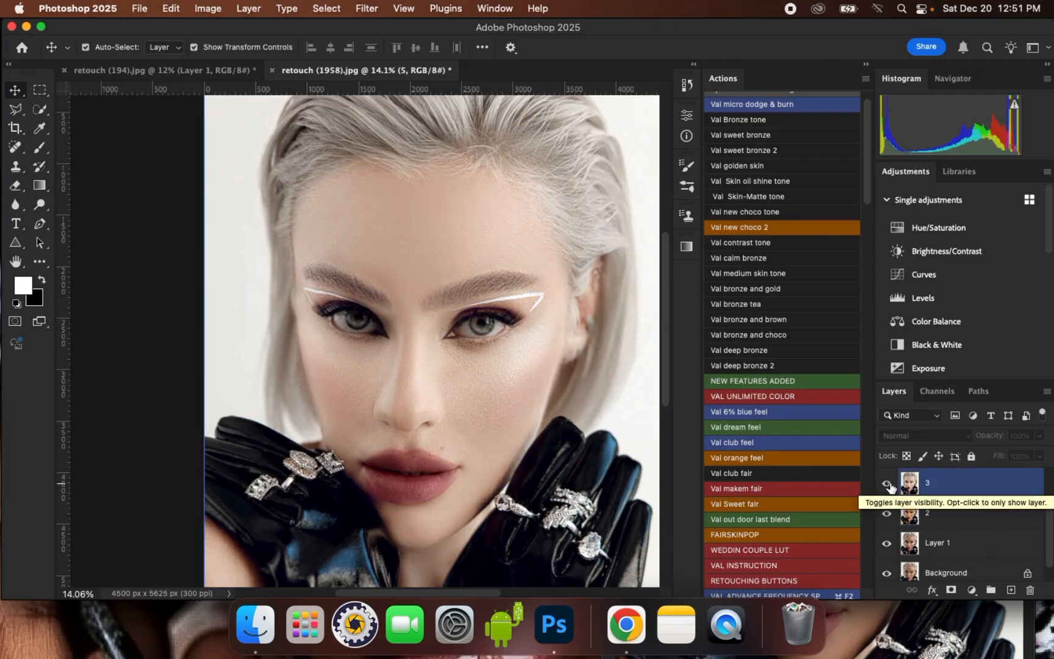
scroll(1048, 526, "up", 2)
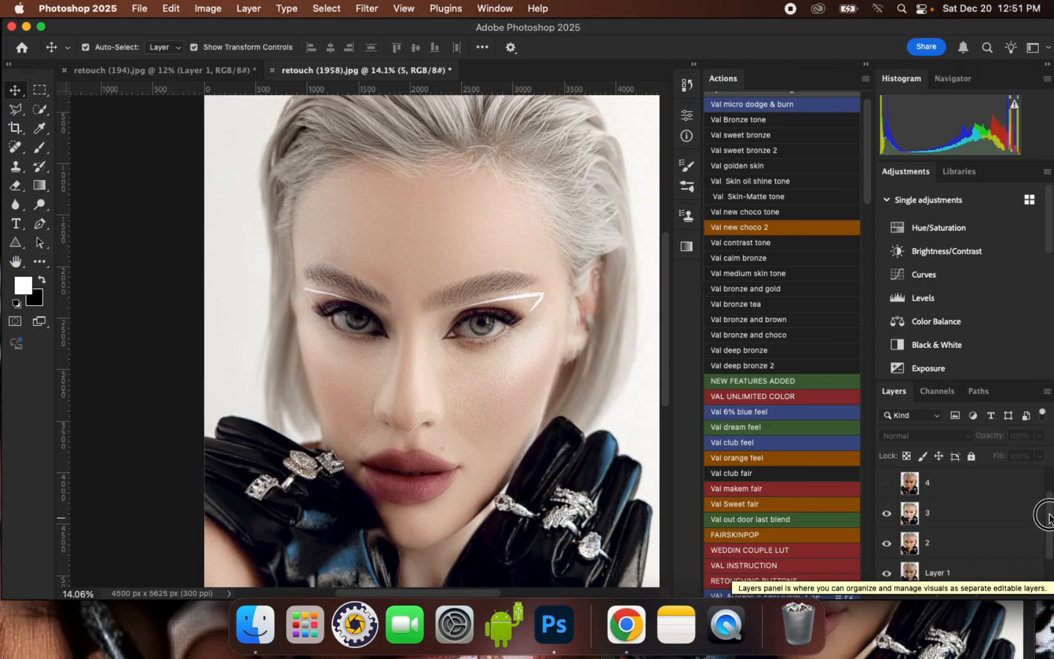
left_click(886, 483)
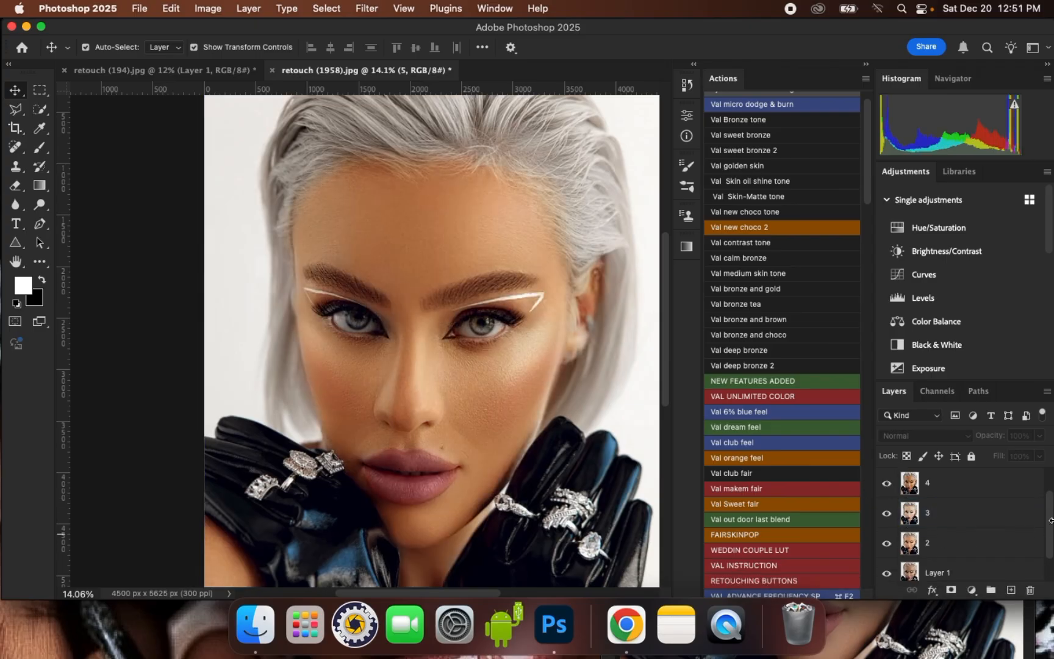
scroll(1047, 515, "up", 2)
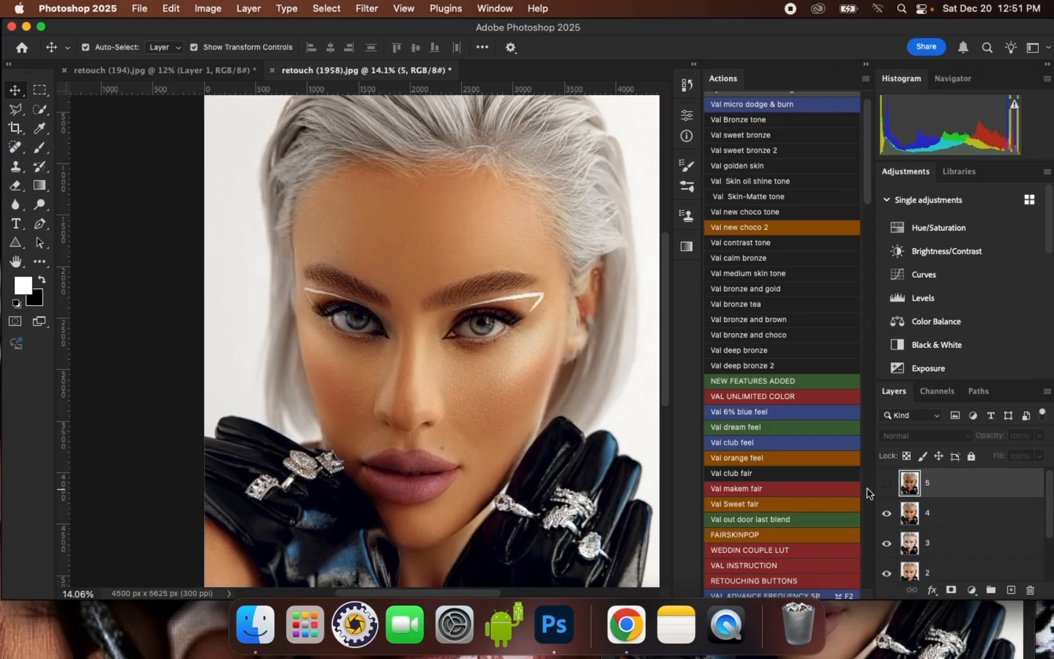
left_click(886, 488)
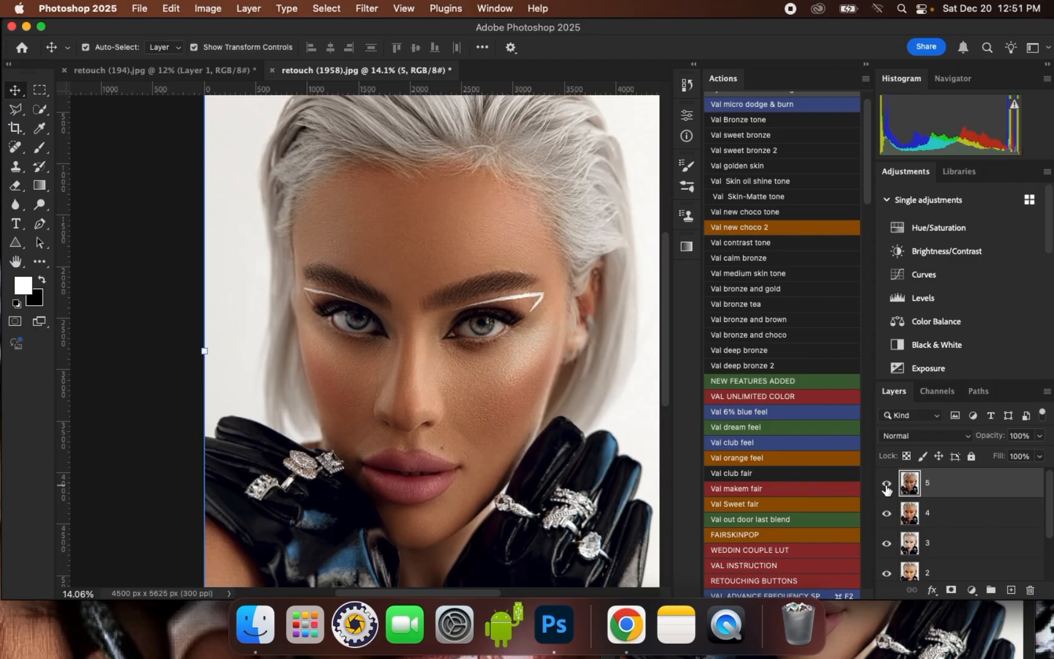
Hide layers 5, 4, 3 and 2 again, leaving only Layer 1 and Background shown
left_click(886, 484)
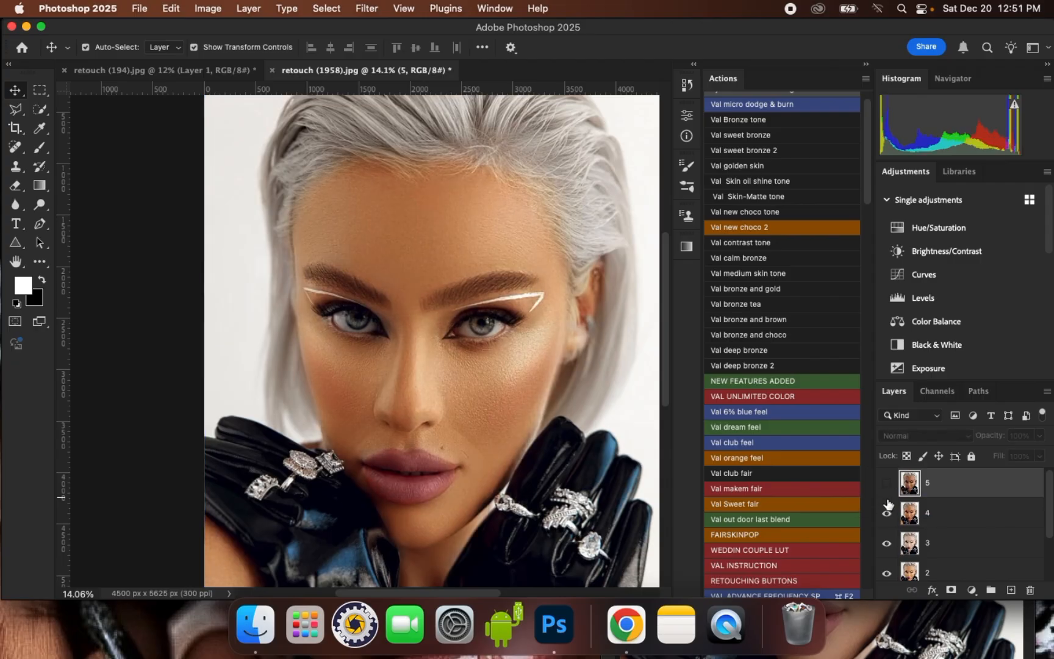
left_click(886, 513)
left_click(887, 543)
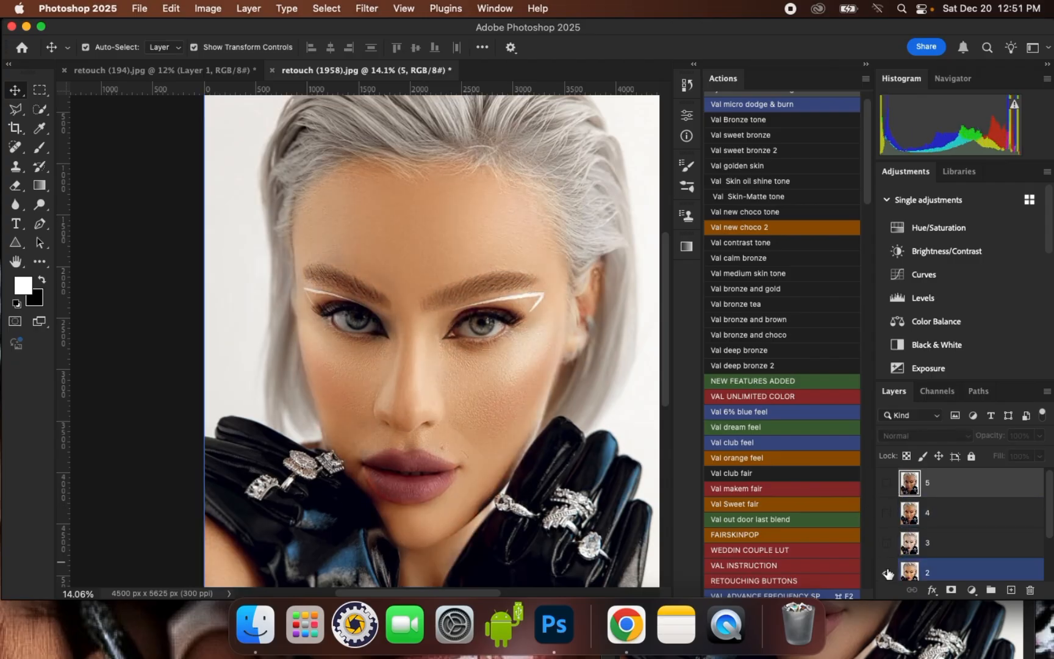
left_click(886, 572)
left_click_drag(1049, 515, 1049, 536)
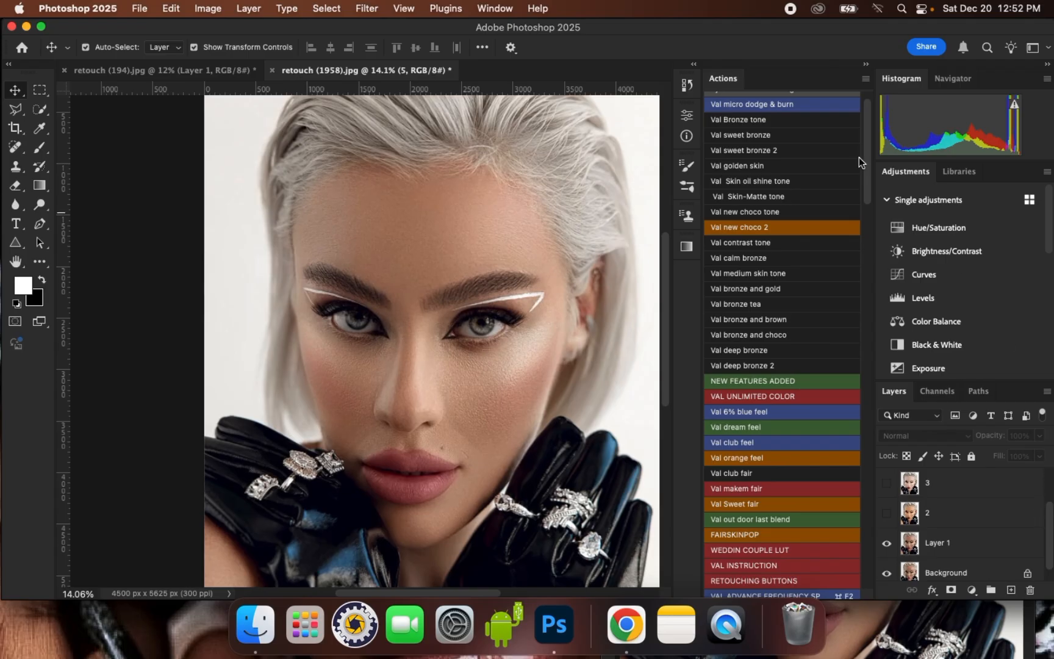
mouse_move(867, 137)
left_mouse_down()
mouse_move(878, 434)
mouse_move(863, 536)
mouse_move(877, 131)
mouse_move(867, 347)
mouse_move(885, 193)
mouse_move(876, 136)
left_mouse_up()
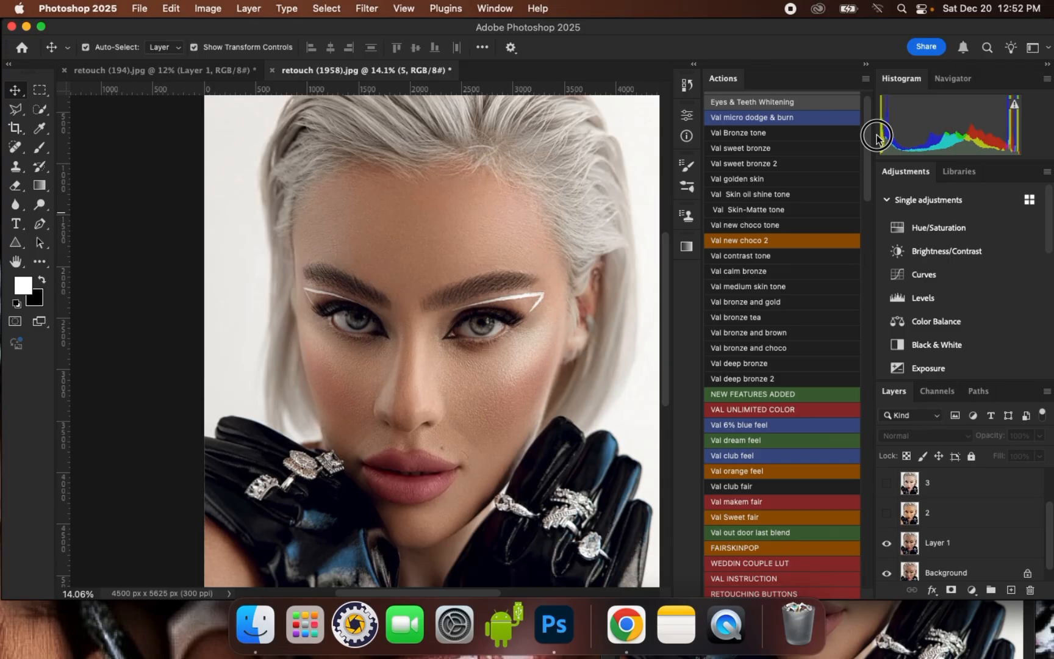
left_click_drag(876, 136, 876, 130)
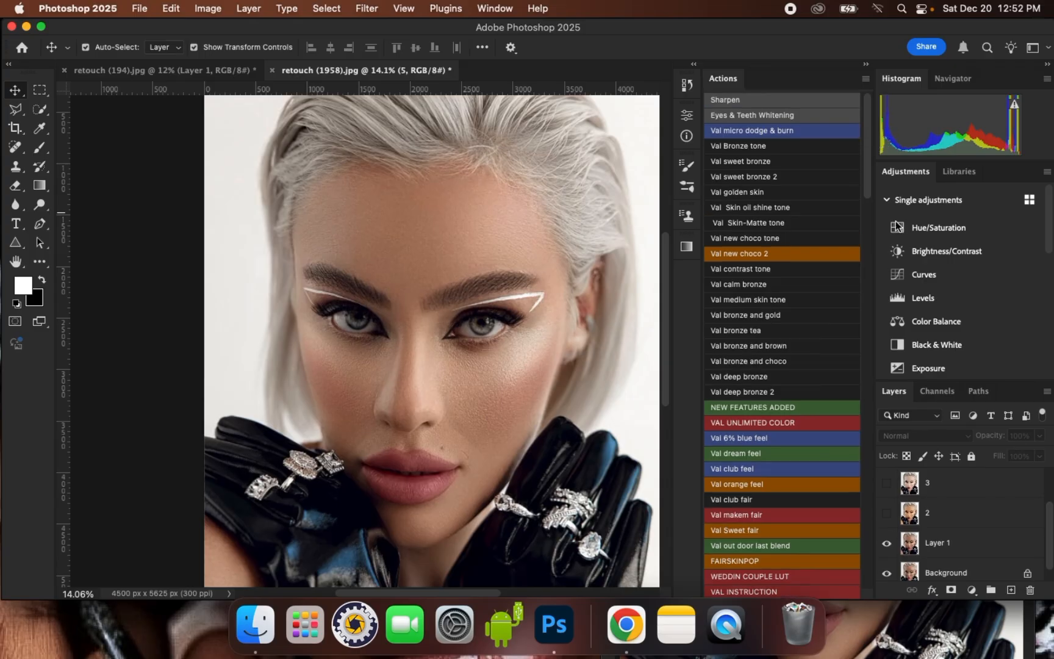
Add a Solid Color fill layer directly above Layer 1
left_click_drag(1046, 523, 1046, 529)
left_click(939, 540)
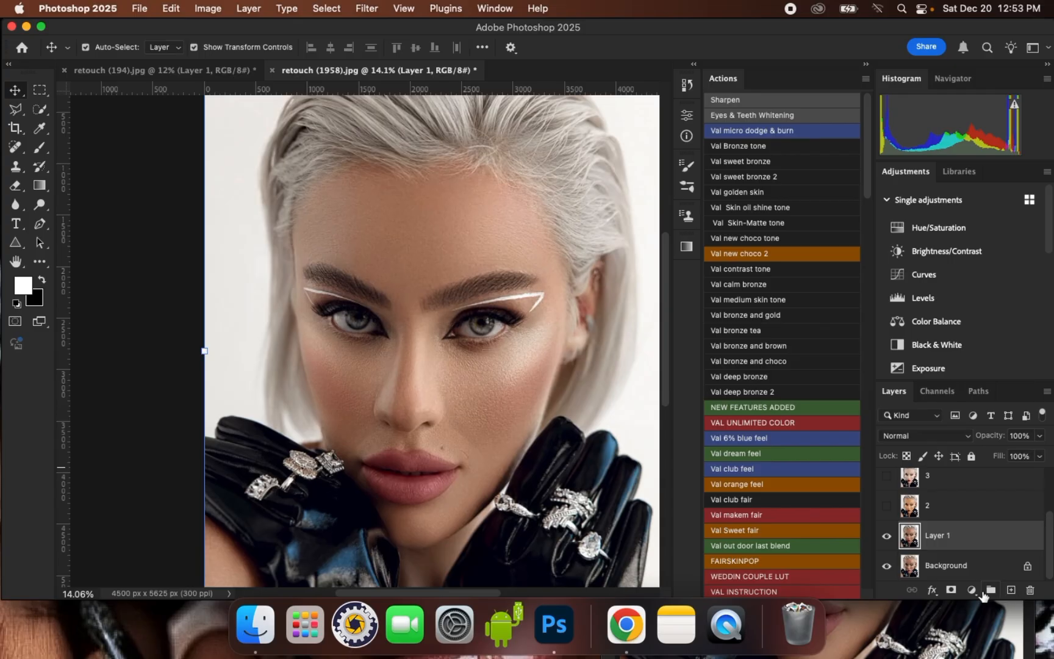
left_click(972, 590)
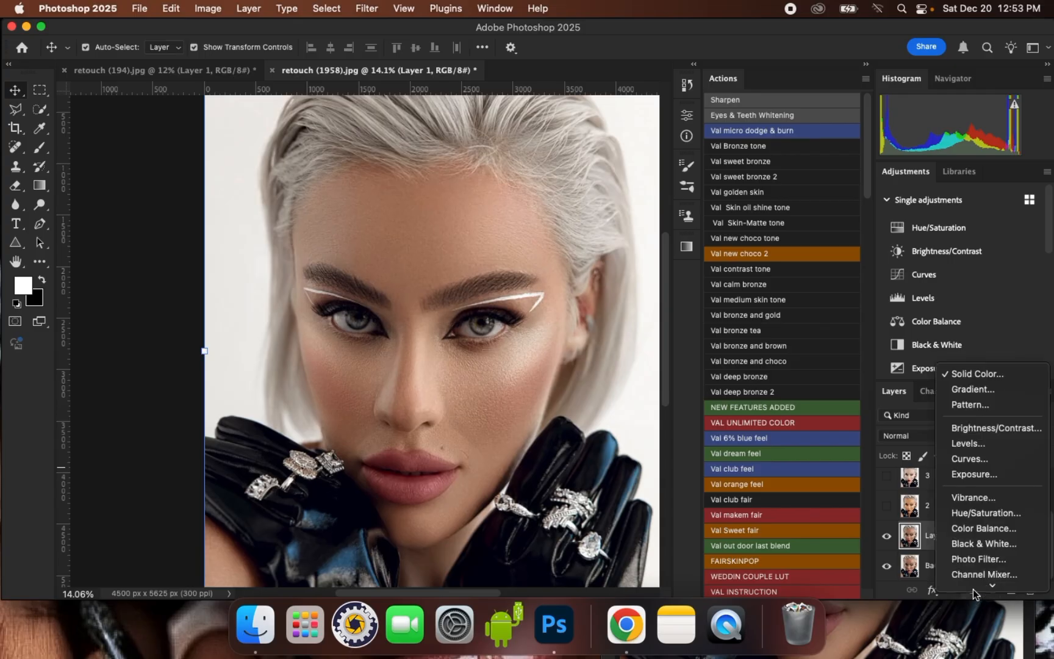
left_click(972, 590)
left_click(973, 592)
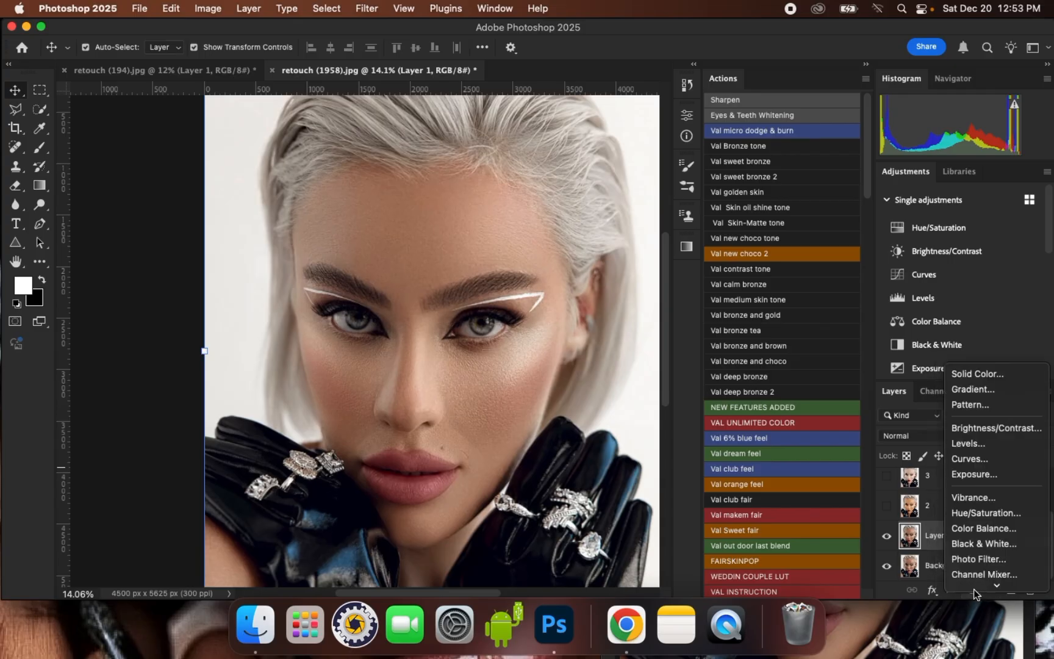
left_click(1016, 376)
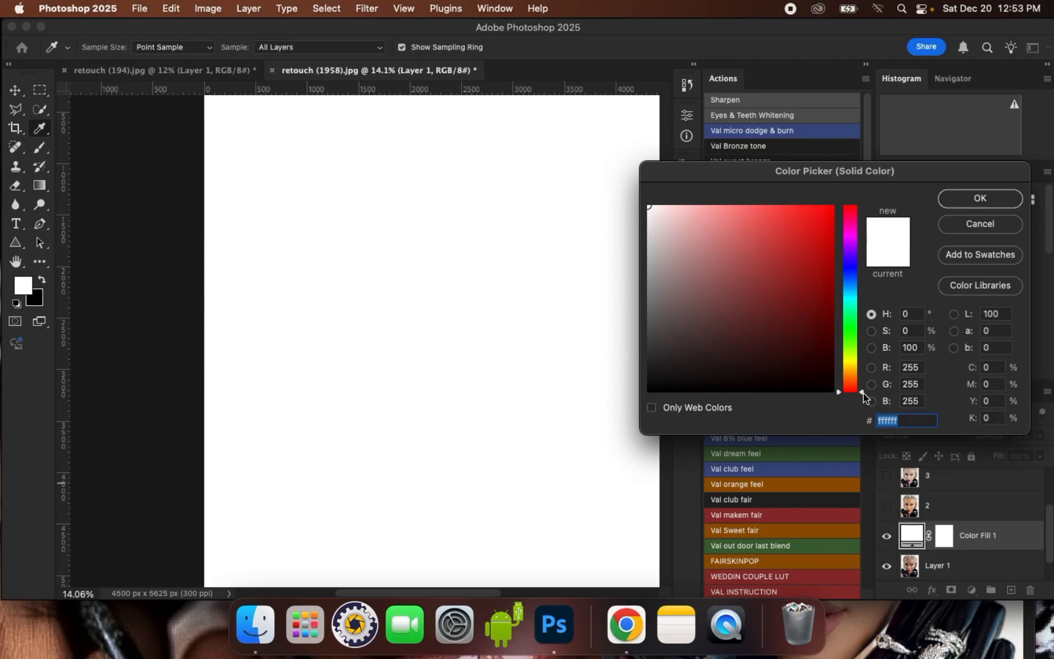
Set the fill colour to a light peach orange with a hue of 28° and accept it
left_click_drag(863, 392, 861, 377)
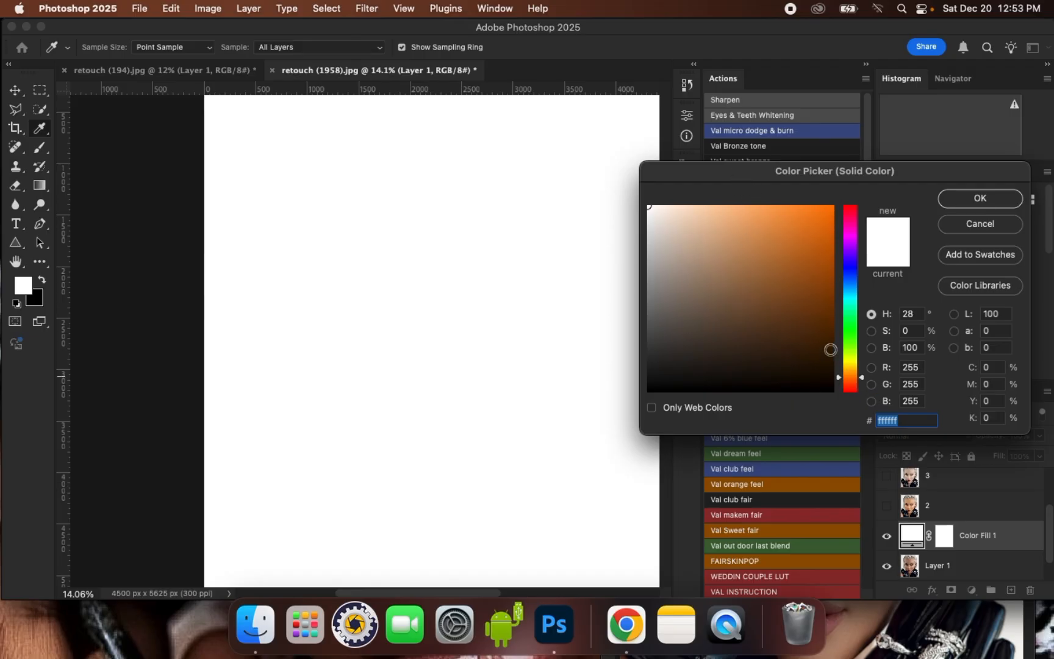
left_click(743, 209)
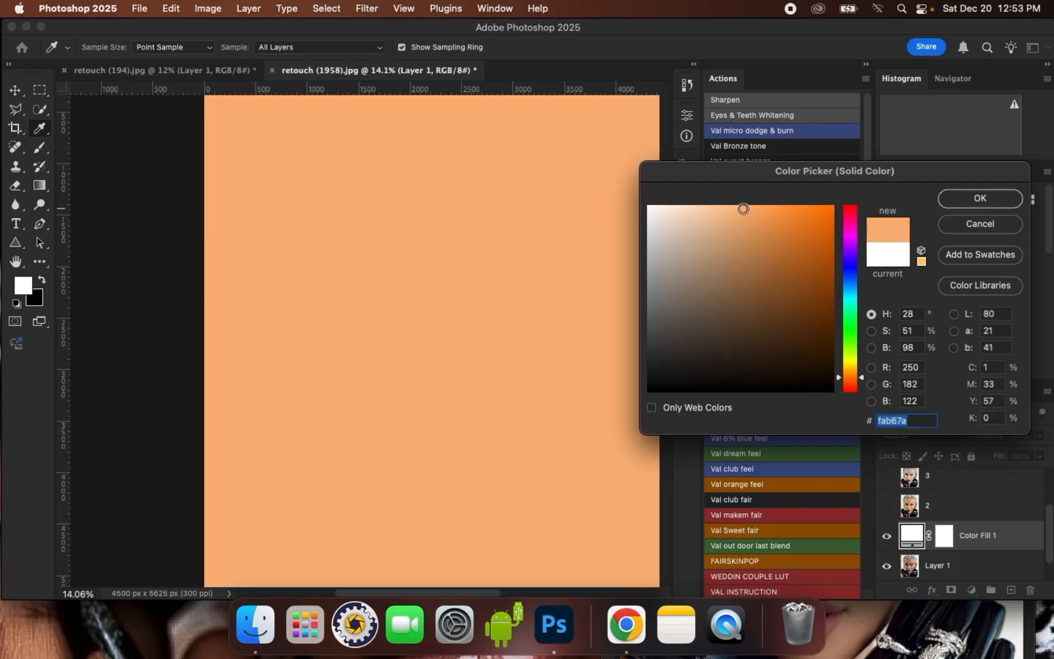
left_click_drag(743, 209, 734, 210)
left_click(976, 199)
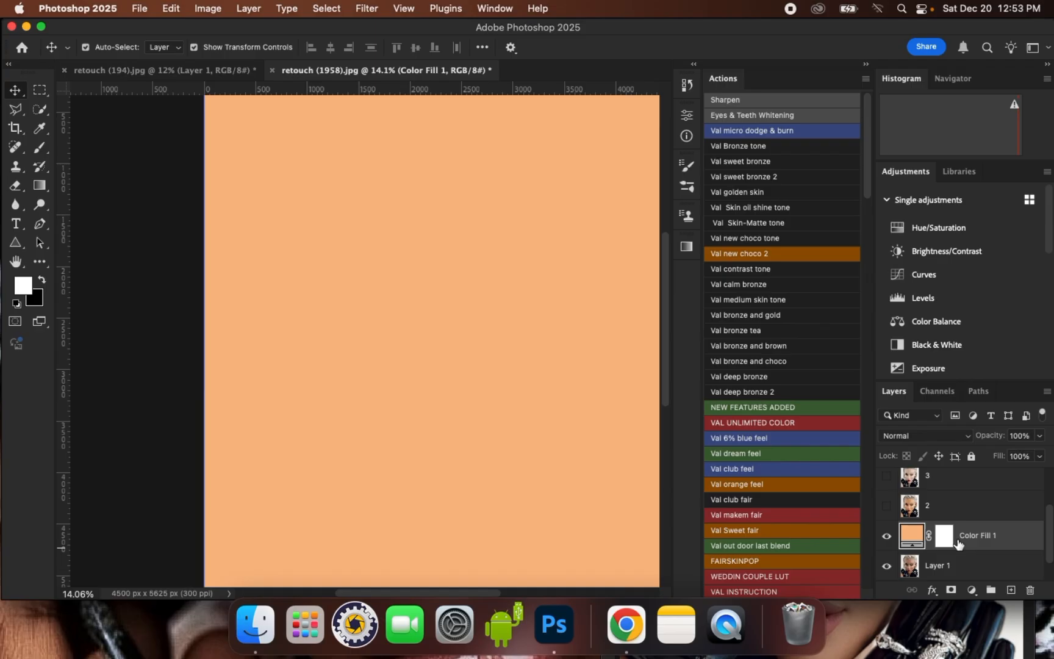
Set the Color Fill 1 layer's blend mode to Soft Light and compare the portrait with and without it
left_click(935, 439)
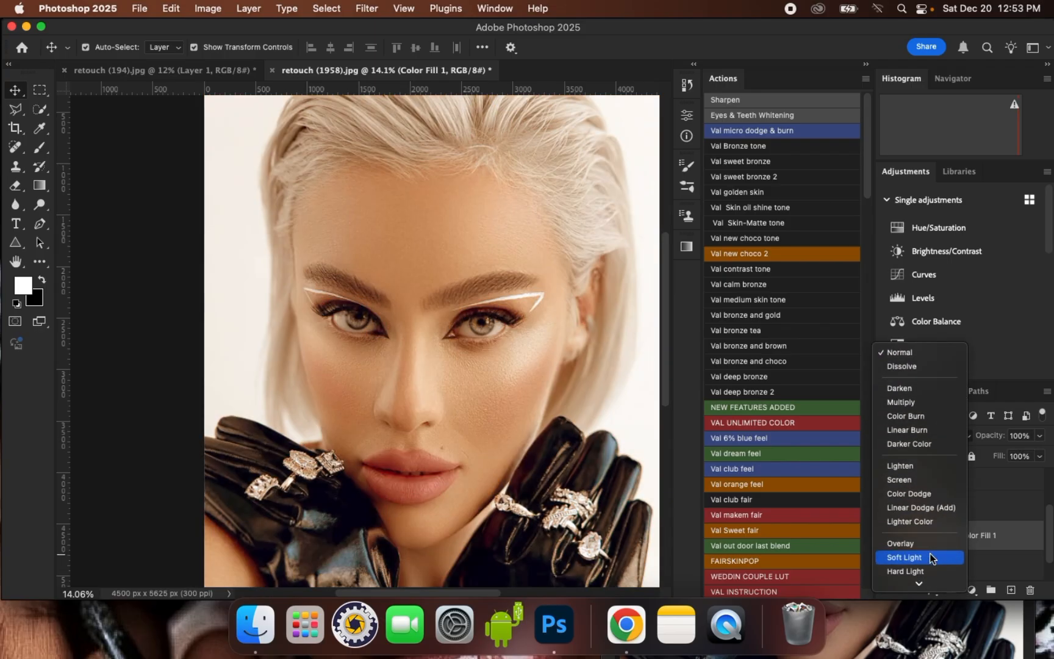
left_click(925, 555)
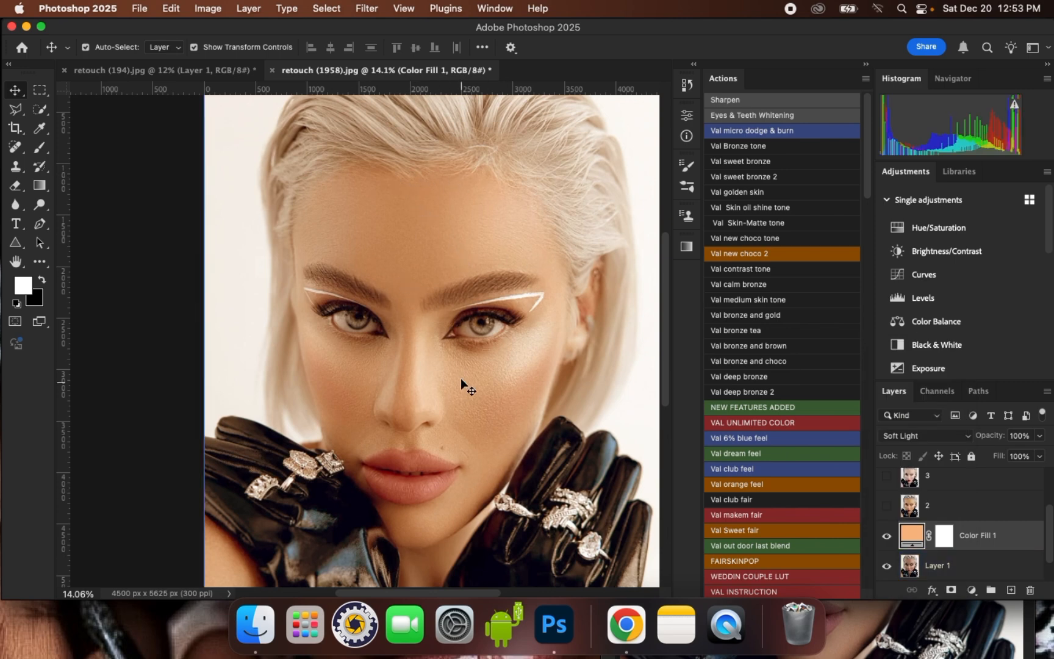
left_click(886, 536)
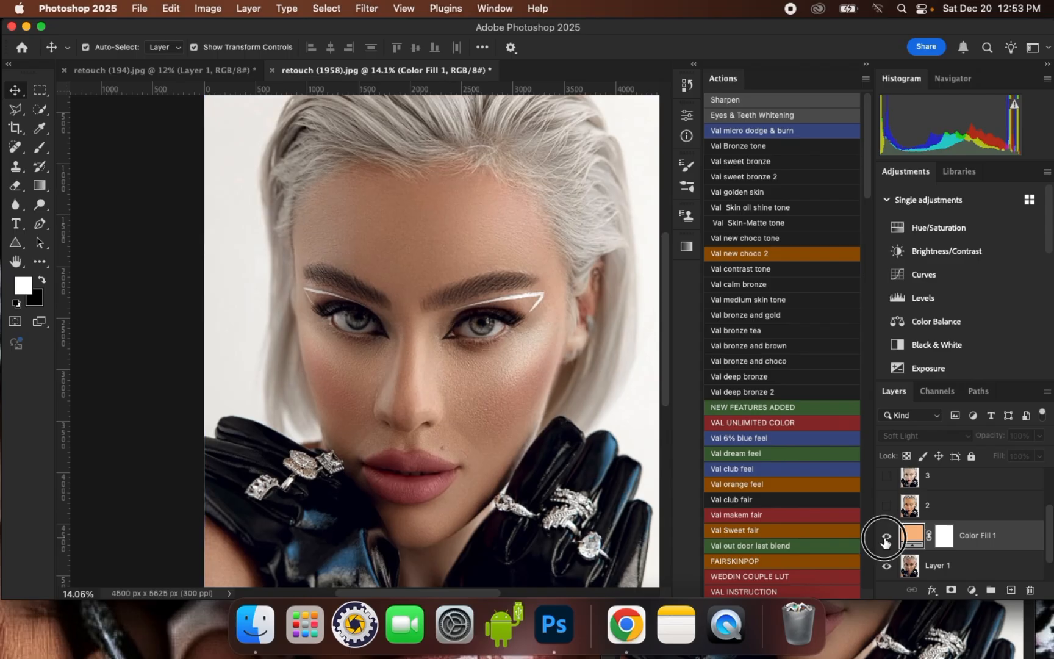
left_click(886, 538)
left_click(885, 539)
left_click(886, 539)
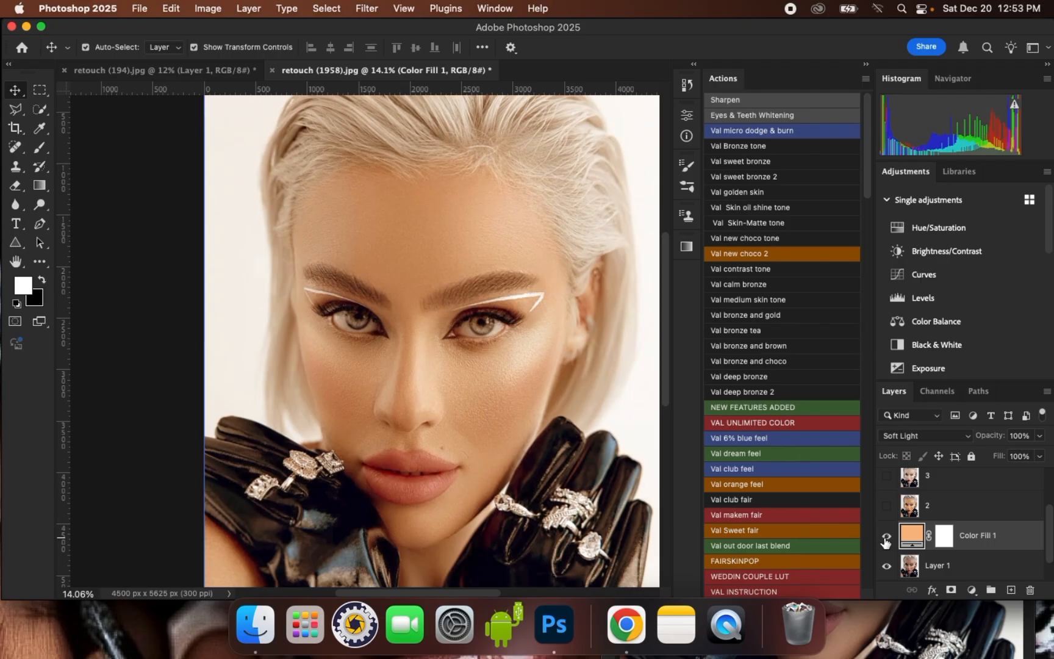
Invert the Color Fill 1 layer mask to black
left_click(945, 541)
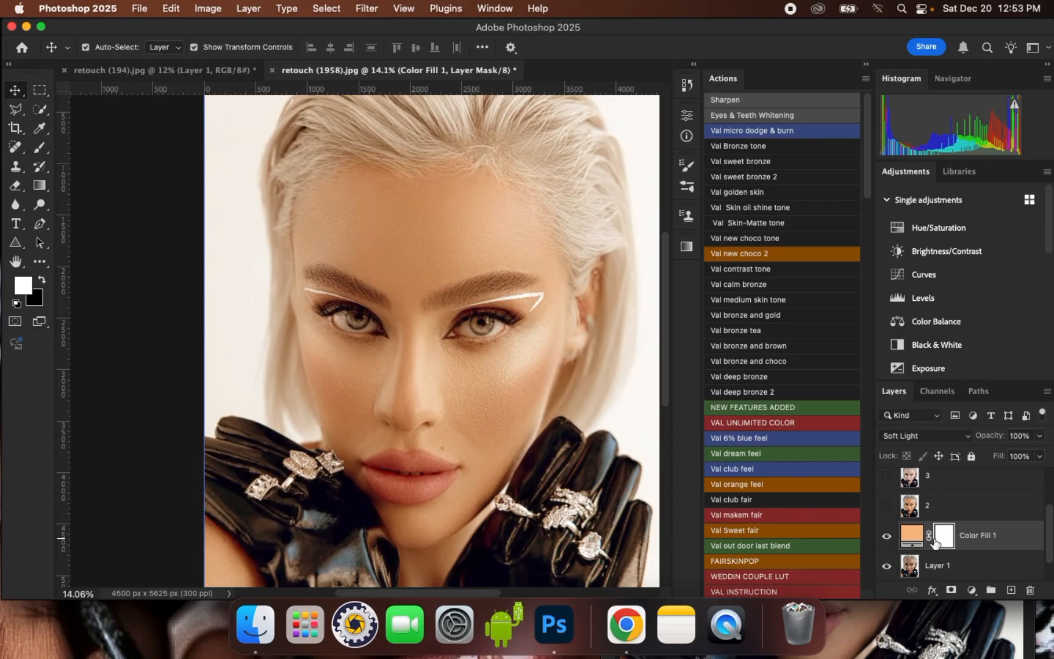
key("super+i")
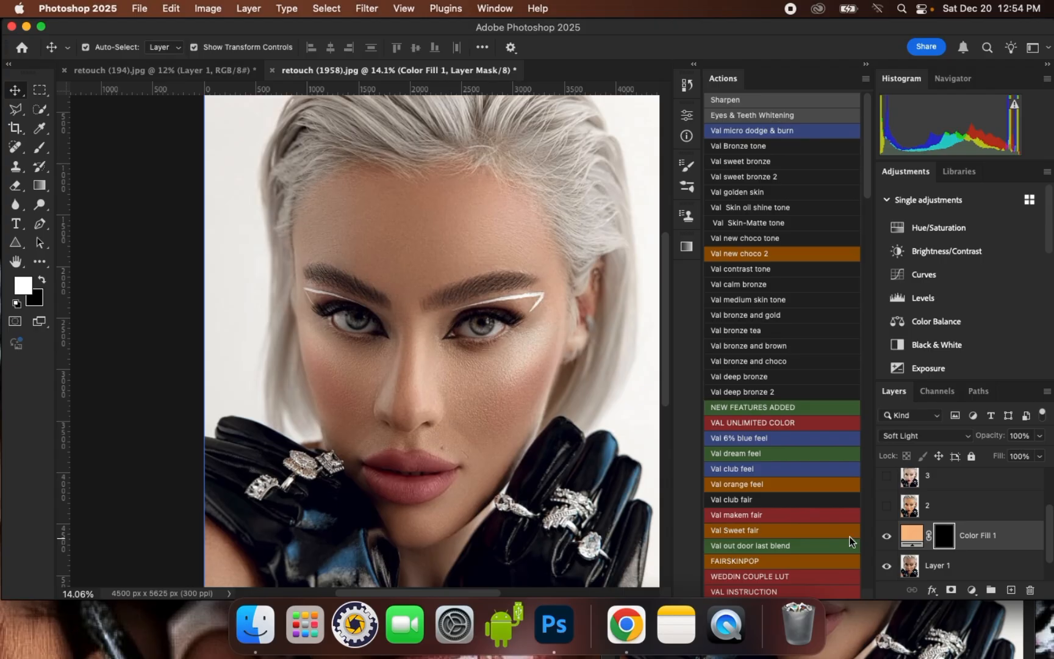
Paint white on the fill layer's mask over the forehead, cheeks and nose, using a 500 px and then a 300 px brush
left_click(40, 148)
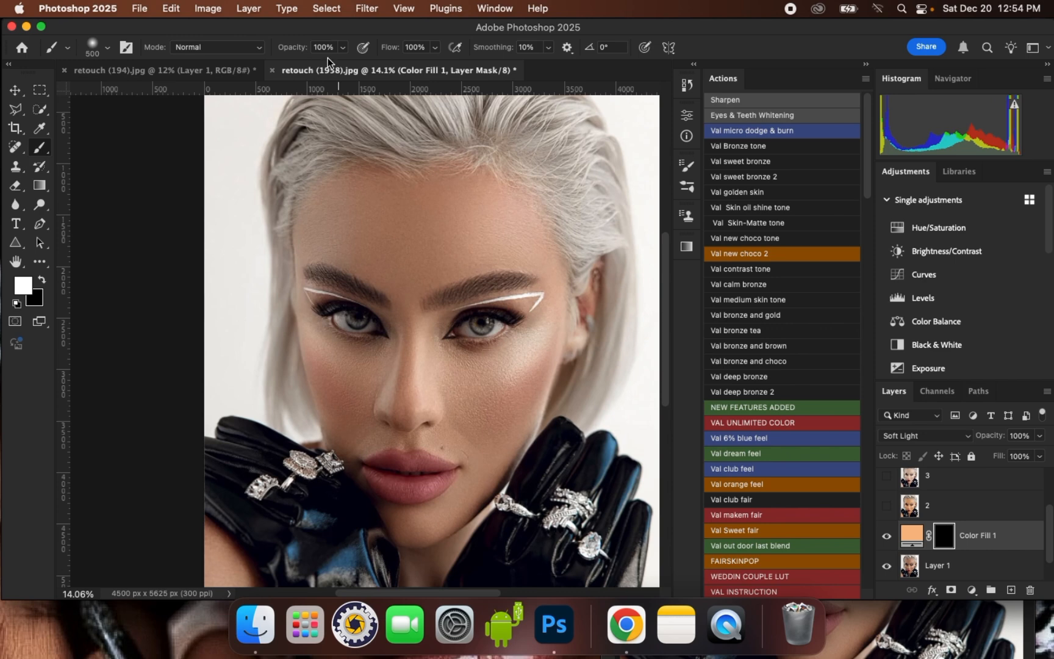
left_click(105, 53)
left_click(136, 247)
double_click(136, 247)
scroll(360, 208, "up", 3)
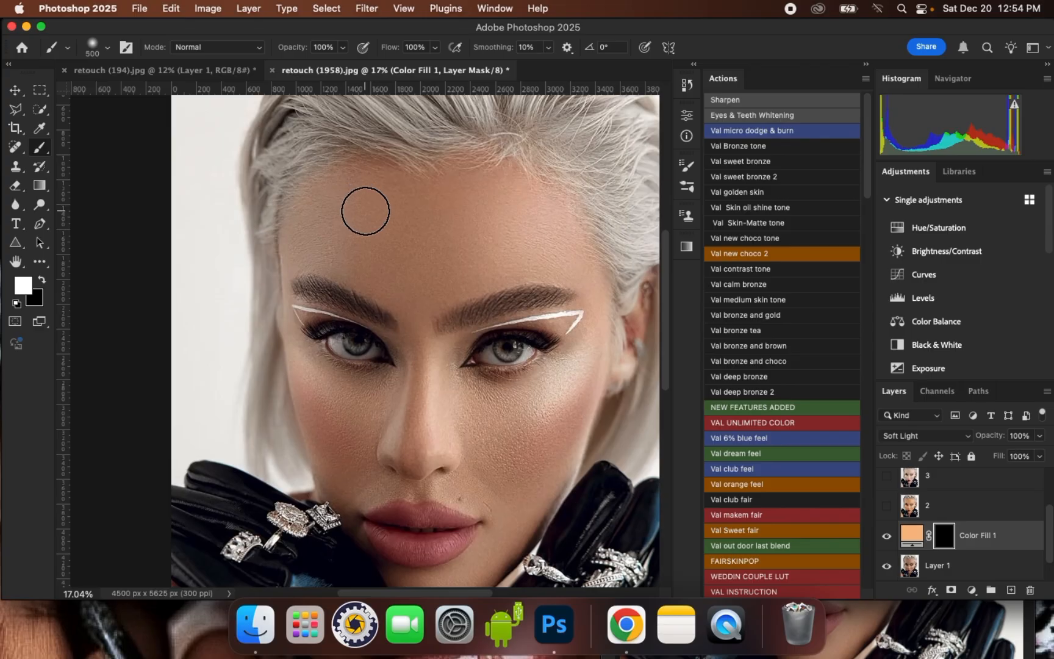
mouse_move(321, 238)
left_mouse_down()
mouse_move(333, 190)
mouse_move(456, 169)
mouse_move(514, 178)
mouse_move(557, 228)
mouse_move(578, 270)
mouse_move(435, 297)
mouse_move(570, 285)
mouse_move(429, 313)
mouse_move(339, 266)
mouse_move(394, 310)
mouse_move(321, 285)
mouse_move(310, 253)
mouse_move(366, 273)
mouse_move(447, 224)
mouse_move(355, 240)
mouse_move(531, 229)
mouse_move(459, 233)
mouse_move(539, 252)
mouse_move(588, 294)
mouse_move(511, 298)
mouse_move(451, 331)
mouse_move(447, 344)
mouse_move(530, 300)
mouse_move(564, 322)
mouse_move(508, 307)
mouse_move(570, 306)
mouse_move(577, 321)
mouse_move(544, 423)
mouse_move(574, 373)
mouse_move(543, 474)
mouse_move(517, 498)
mouse_move(419, 477)
mouse_move(504, 452)
mouse_move(555, 410)
mouse_move(444, 424)
mouse_move(551, 385)
mouse_move(507, 394)
mouse_move(450, 384)
mouse_move(400, 447)
mouse_move(418, 392)
mouse_move(411, 327)
mouse_move(421, 350)
mouse_move(411, 391)
mouse_move(347, 388)
mouse_move(412, 435)
mouse_move(419, 463)
mouse_move(351, 481)
mouse_move(334, 454)
mouse_move(330, 418)
mouse_move(314, 408)
mouse_move(302, 373)
mouse_move(312, 362)
mouse_move(345, 387)
mouse_move(306, 362)
mouse_move(298, 315)
mouse_move(325, 304)
mouse_move(296, 277)
mouse_move(294, 207)
mouse_move(363, 161)
mouse_move(368, 202)
left_mouse_up()
key("bracketleft")
key("bracketleft")
mouse_move(360, 410)
left_mouse_down()
mouse_move(335, 433)
mouse_move(310, 409)
left_mouse_up()
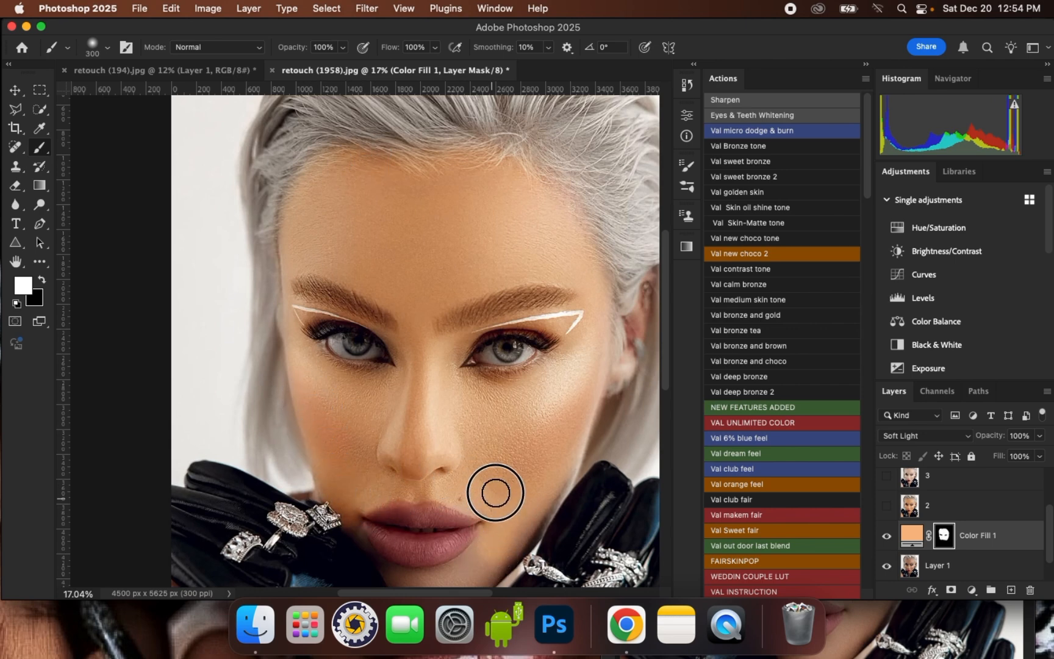
Paint white on the mask over the visible ear with a 250 px brush
scroll(397, 235, "down", 2)
key("[")
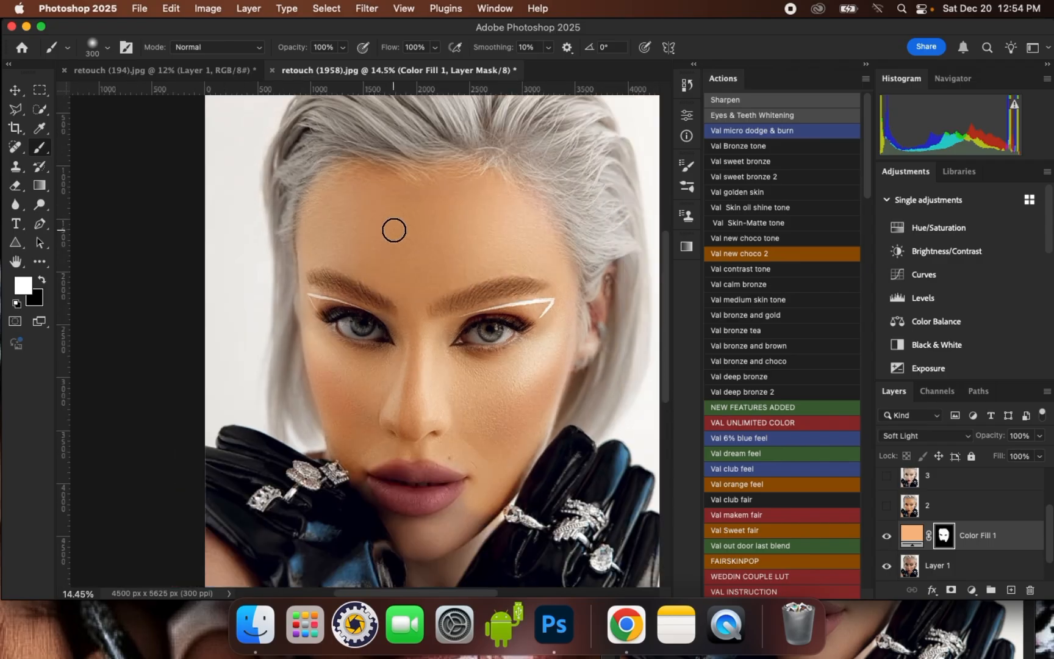
left_click_drag(590, 344, 581, 359)
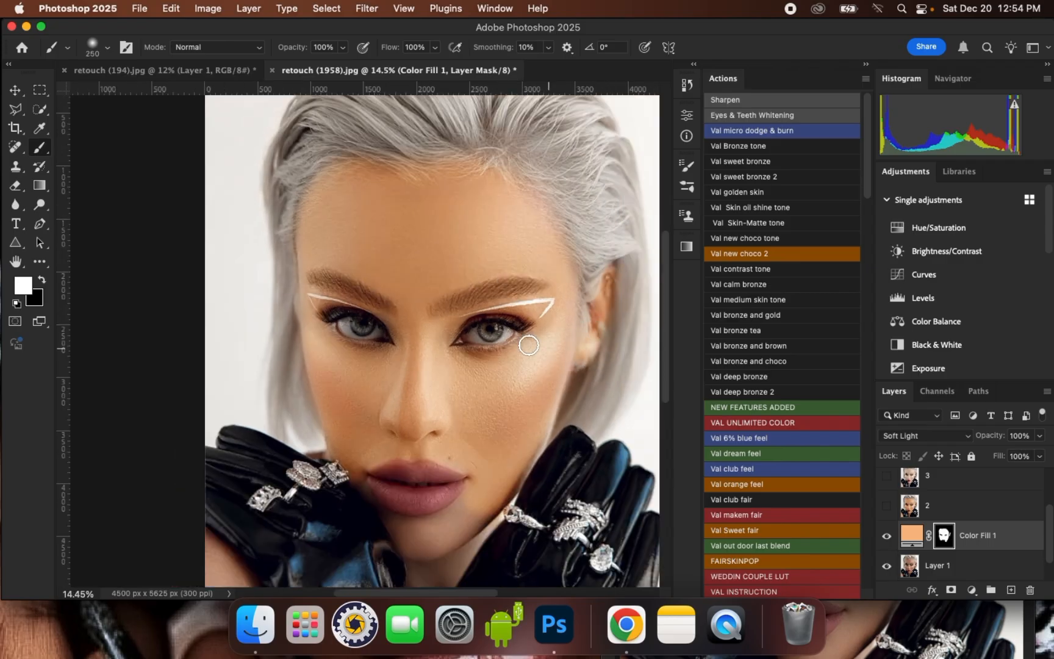
Paint white on the Color Fill 1 mask over the chin and beside the lips, using 300 px and 150 px brushes
scroll(514, 338, "down", 2)
scroll(442, 500, "up", 2)
key("]")
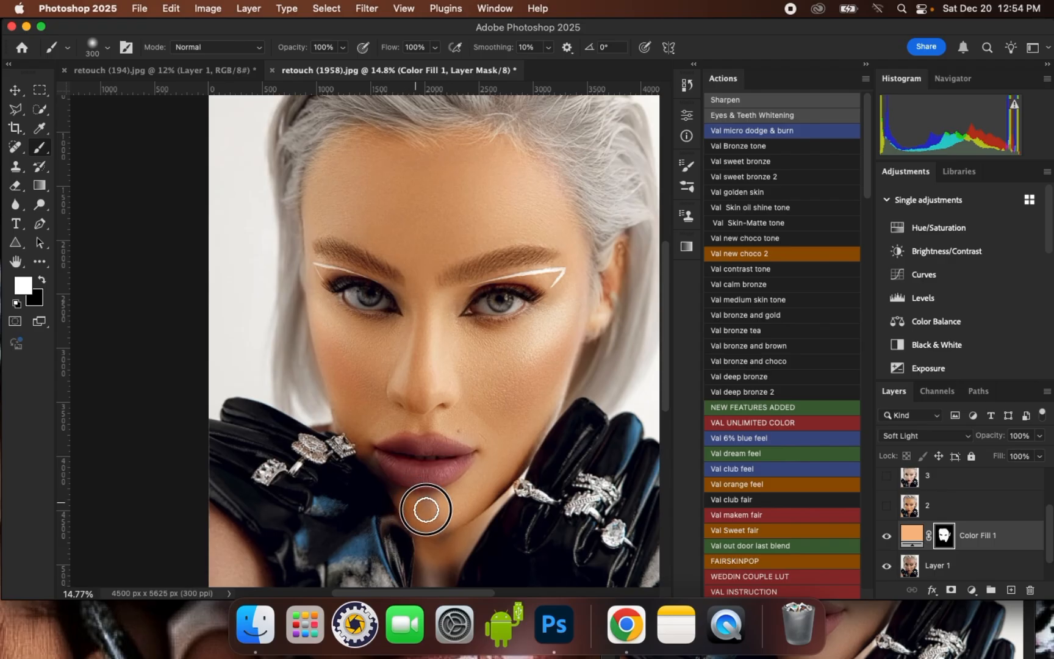
key("[")
key("[")
key("[")
key("[")
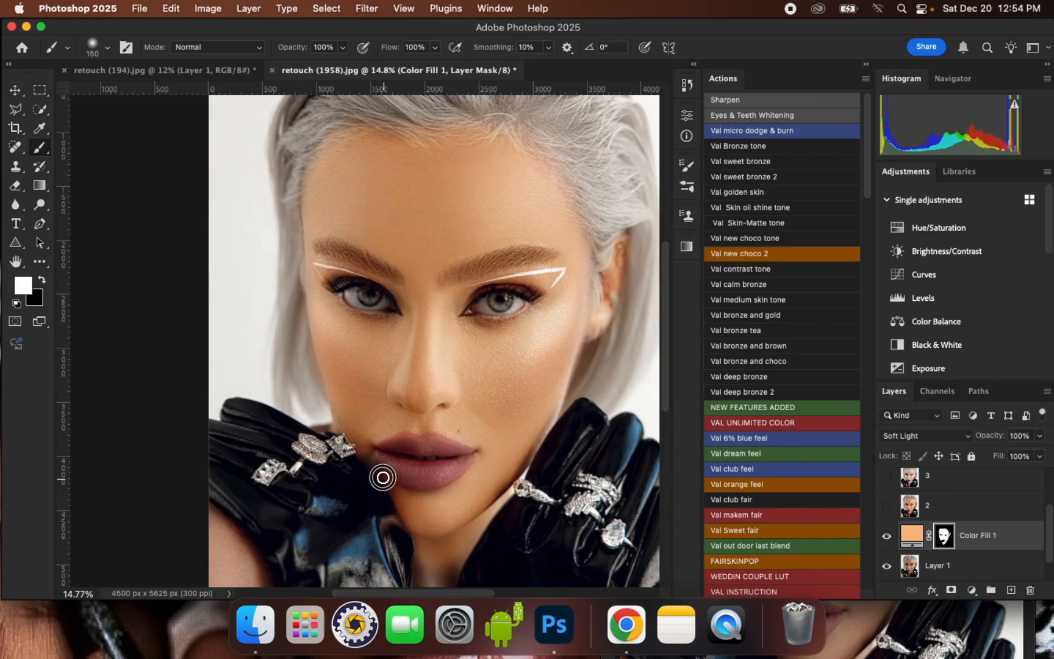
Paint white on the mask over the neck between the gloves with a 300 px brush
scroll(412, 407, "down", 2)
key("]")
key("]")
key("]")
key("bracketright")
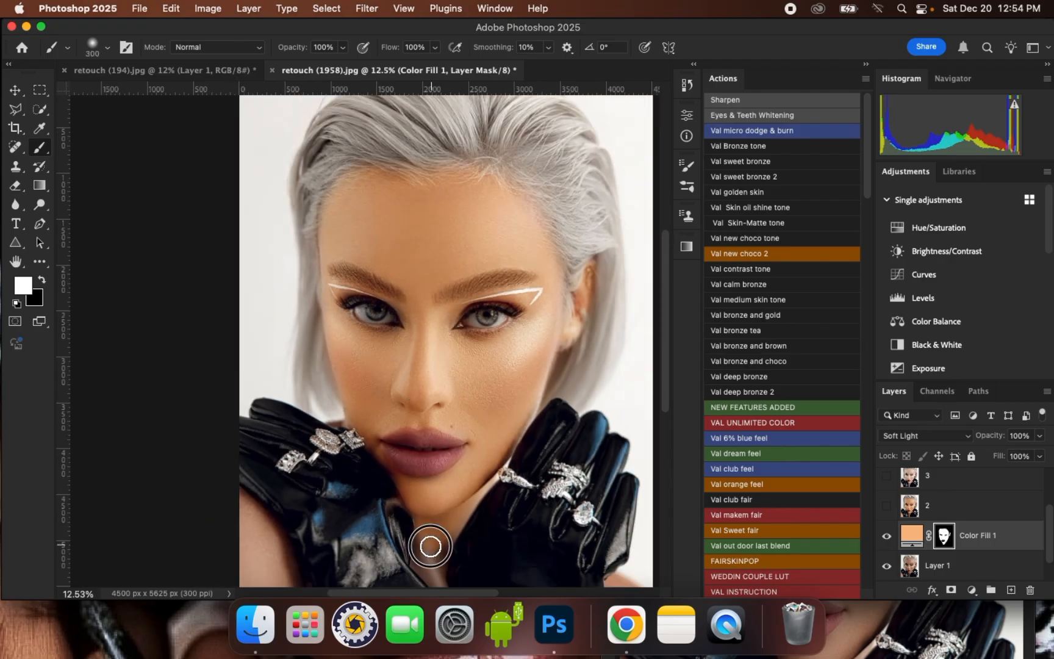
Paint white on the mask over the bare skin beside both gloves in the lower image corners with a 300 px brush
scroll(470, 333, "down", 5)
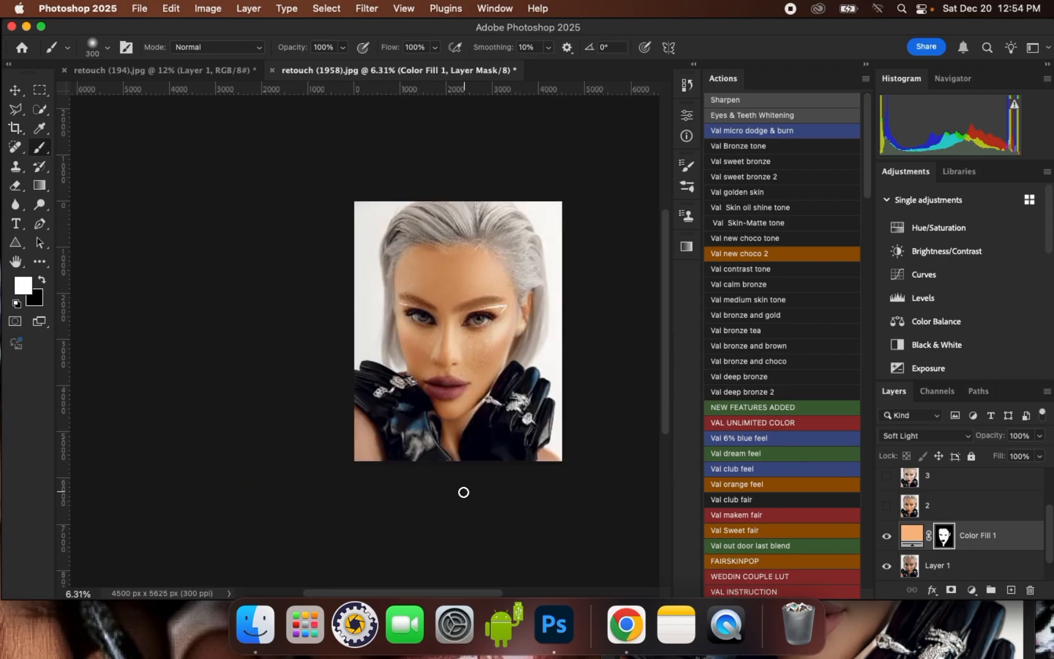
scroll(456, 439, "up", 5)
key("[")
key("[")
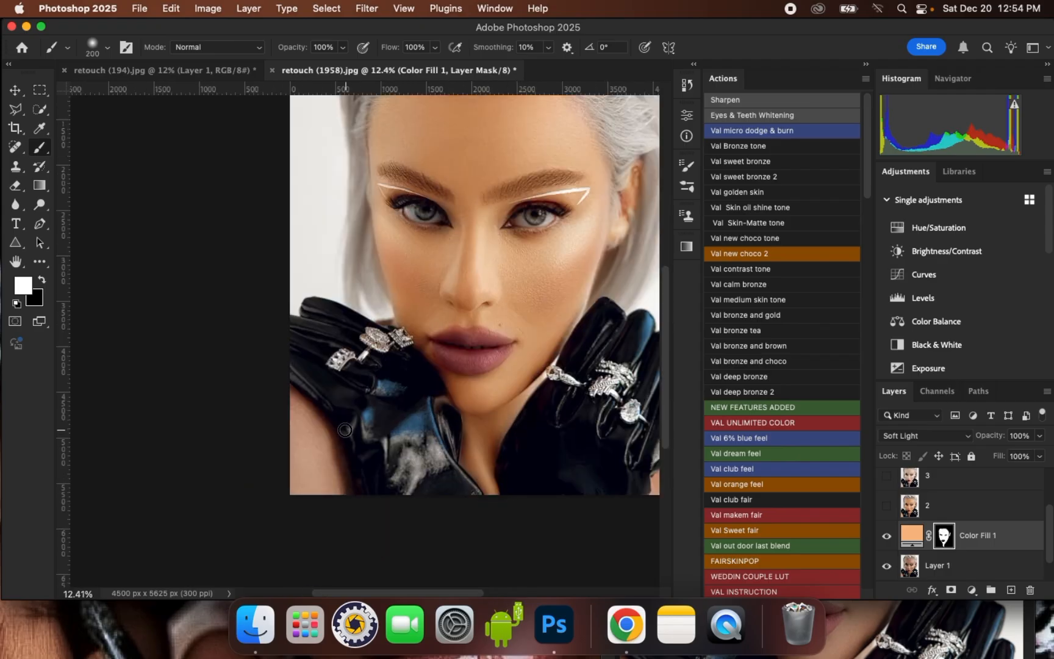
key("]")
key("]")
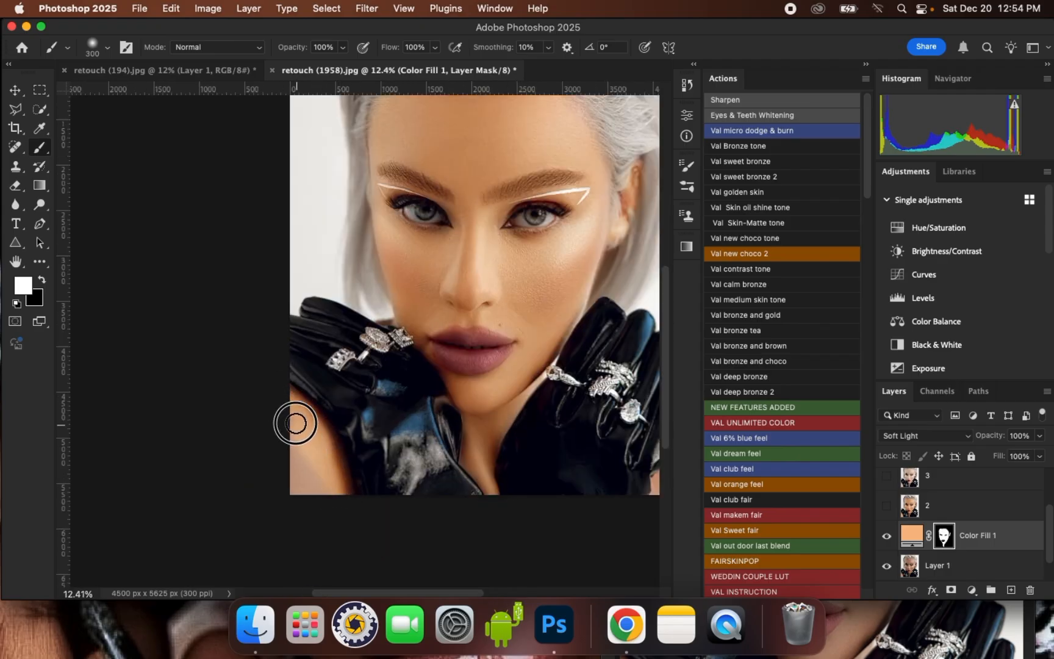
scroll(221, 454, "down", 1)
scroll(584, 430, "down", 4)
scroll(612, 454, "up", 4)
scroll(439, 424, "down", 4)
scroll(590, 454, "up", 1)
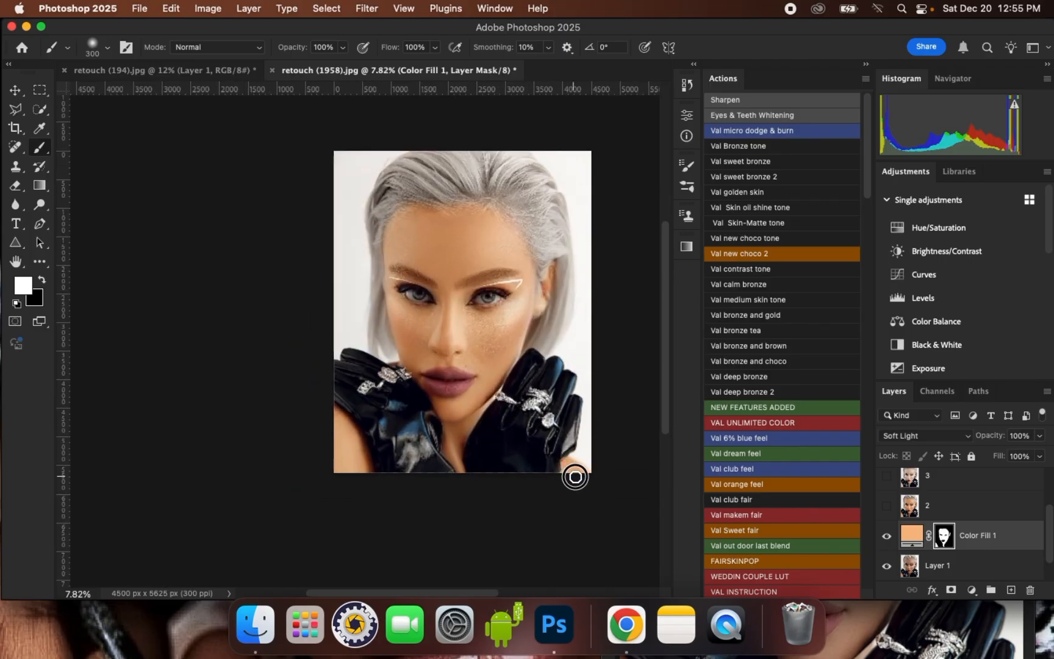
Compare the portrait with and without the Color Fill 1 layer and inspect the face up close
scroll(478, 262, "up", 3)
scroll(482, 271, "up", 1)
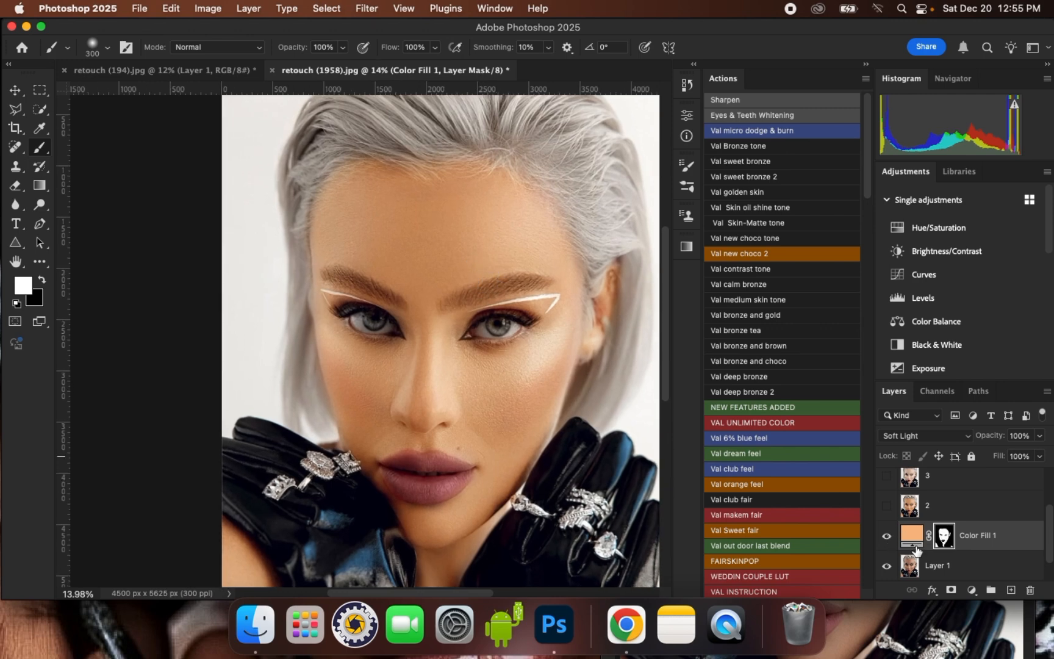
left_click(887, 537)
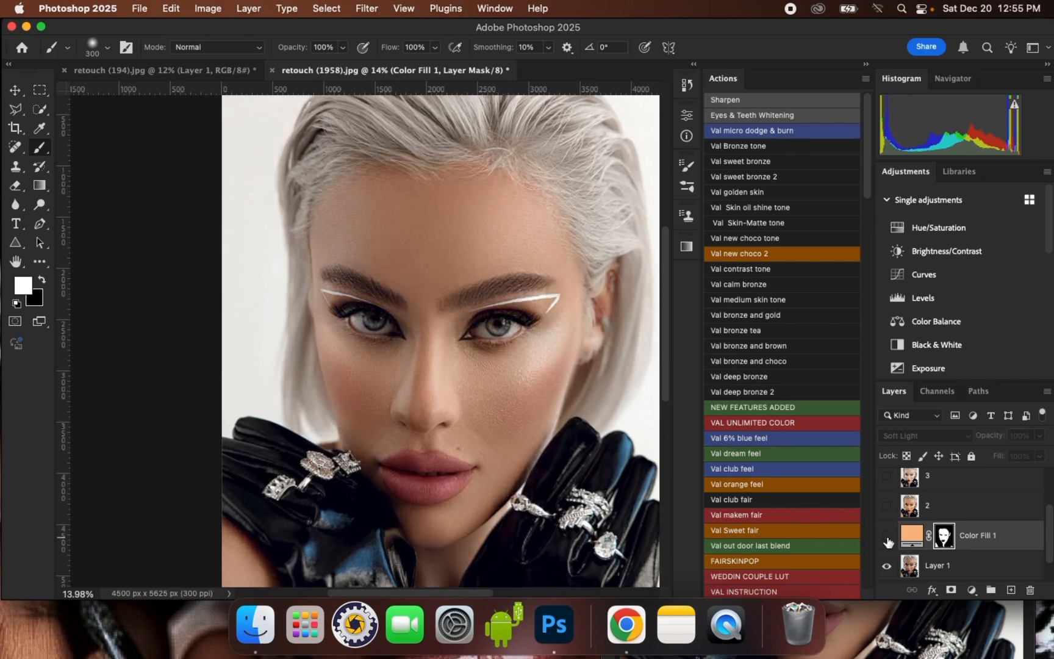
left_click(887, 537)
scroll(558, 358, "up", 1)
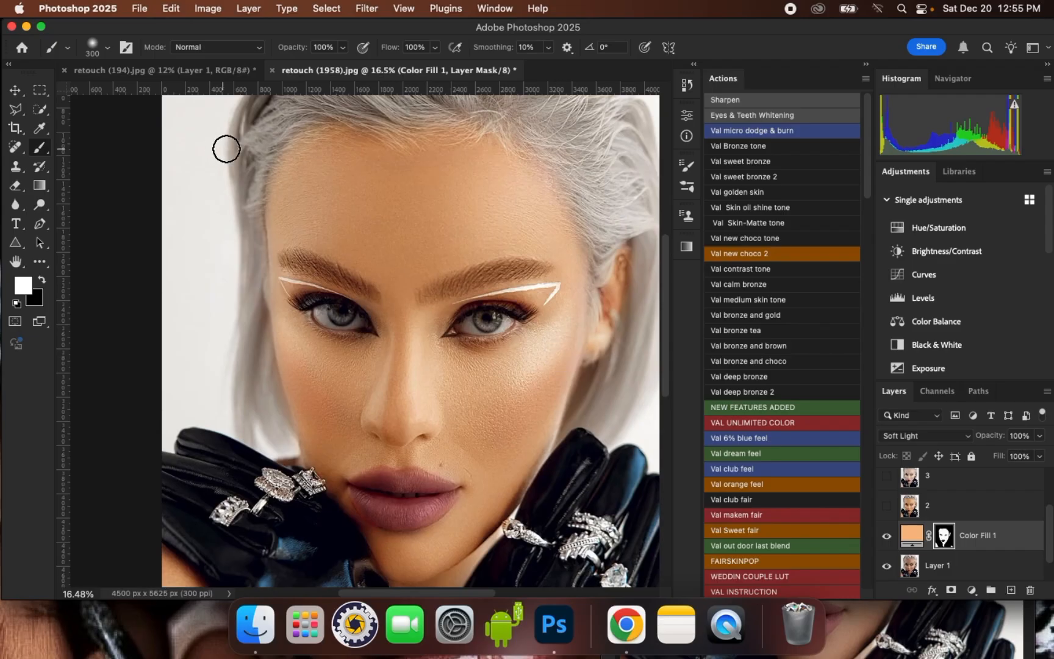
scroll(231, 149, "up", 2)
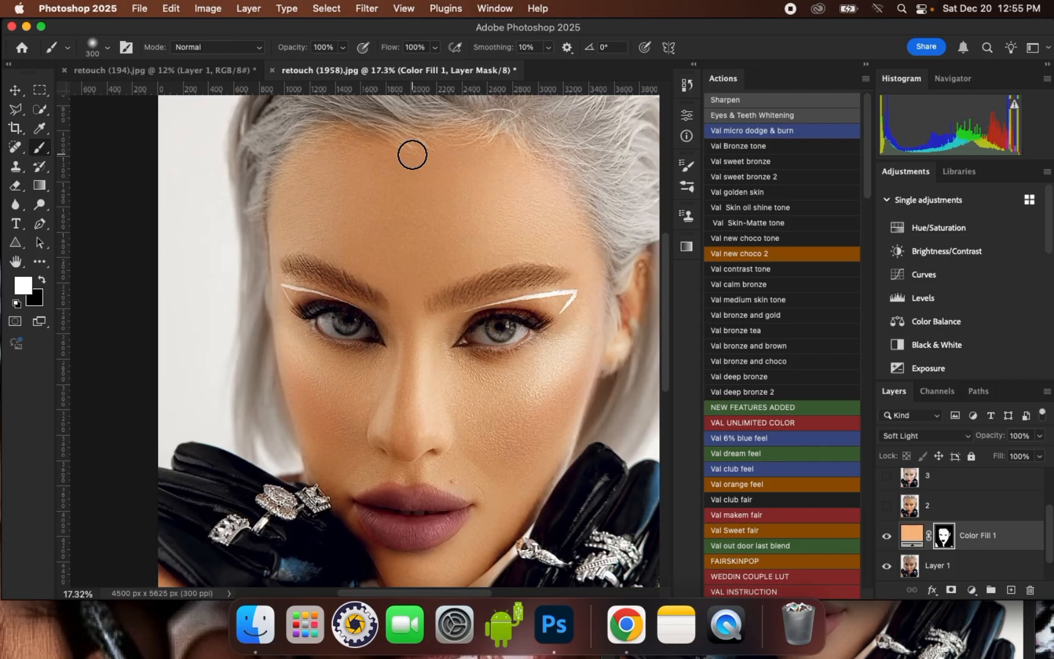
Open the Color Fill 1 color for editing and preview darker browns on the skin, from 8a6c51 through 4f351f to 2a1c0f
left_click(911, 538)
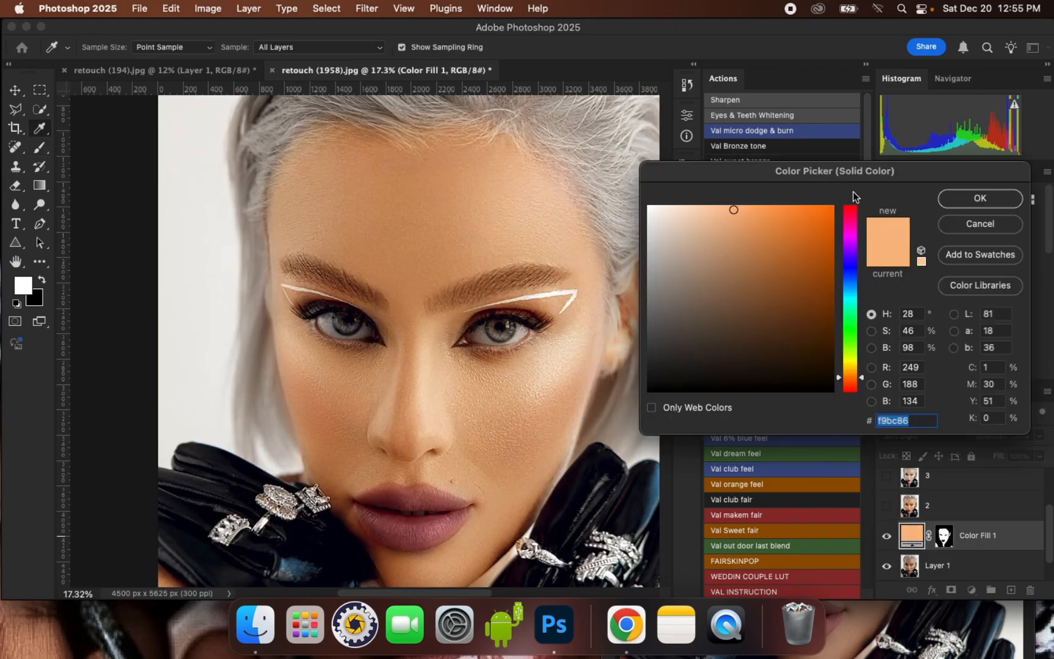
left_click(733, 240)
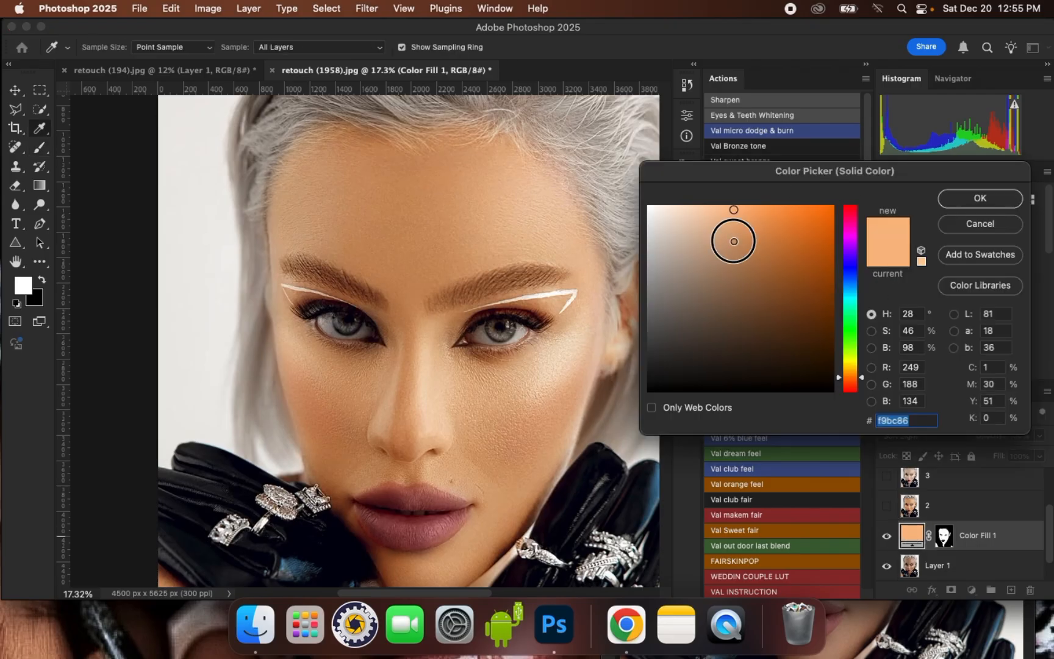
left_click_drag(732, 244, 724, 291)
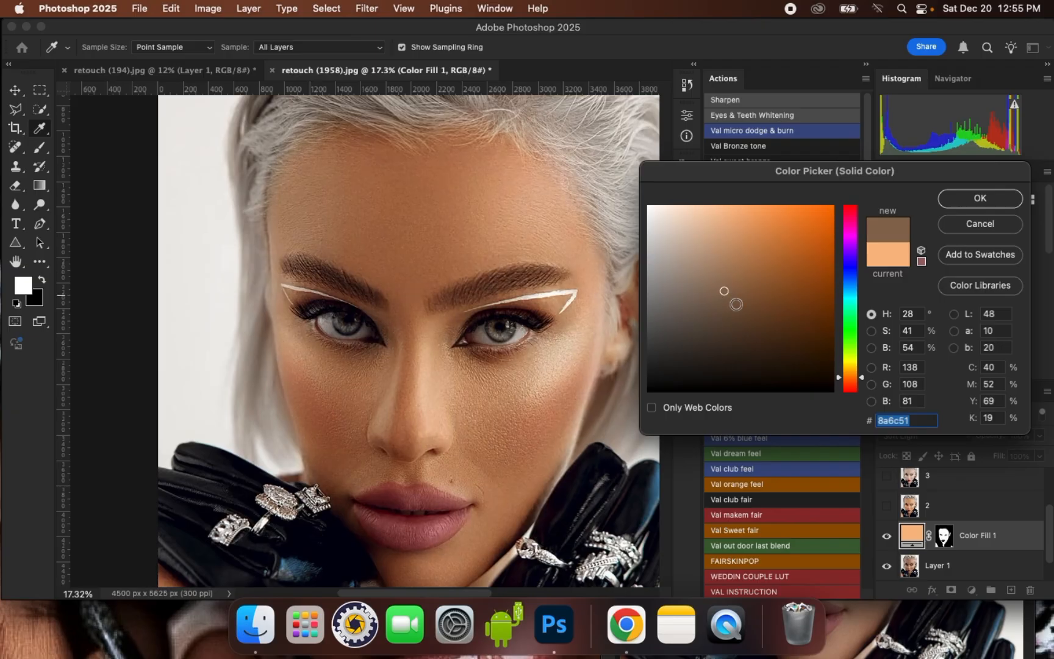
left_click(737, 305)
left_click(761, 334)
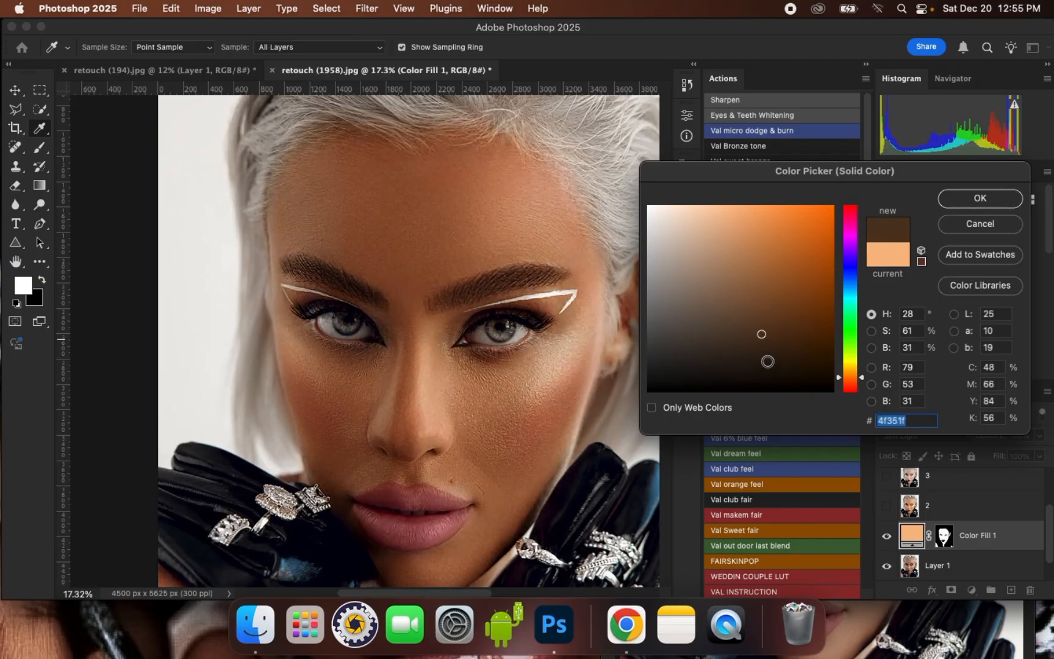
left_click(767, 361)
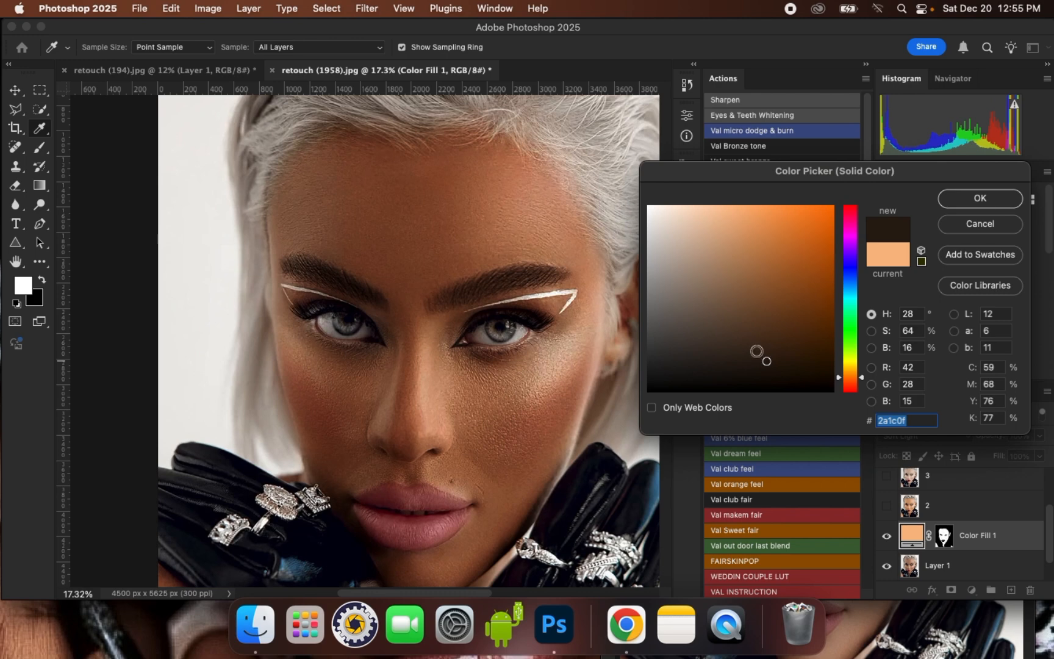
Preview the near-white faf7f5, the pale f8eee5 and the muted brown 997b61 as the fill color
left_click(652, 208)
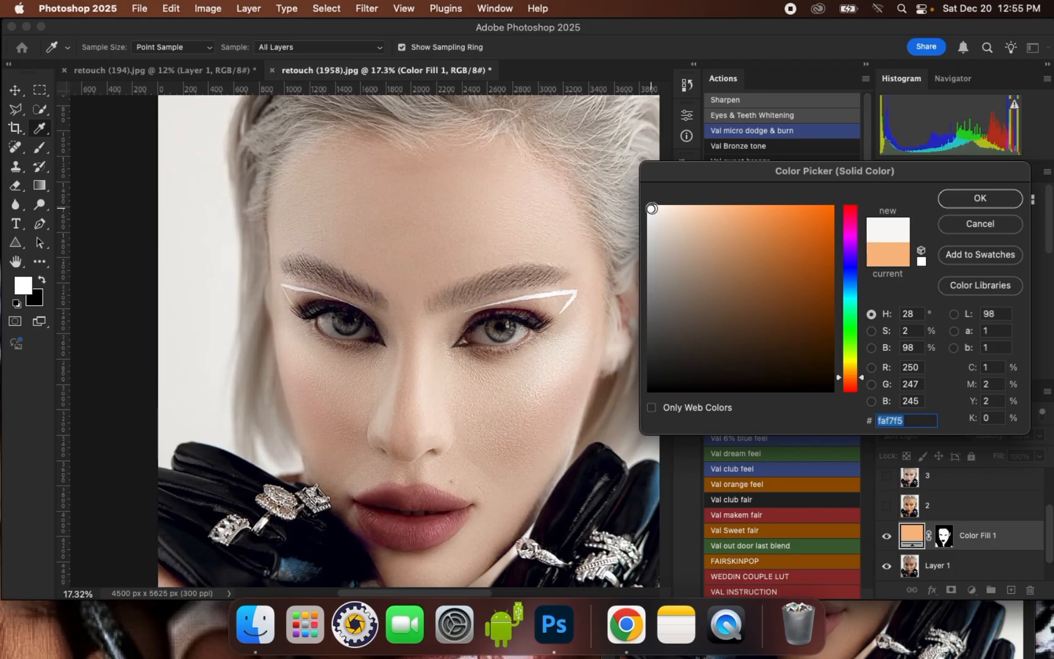
left_click(662, 211)
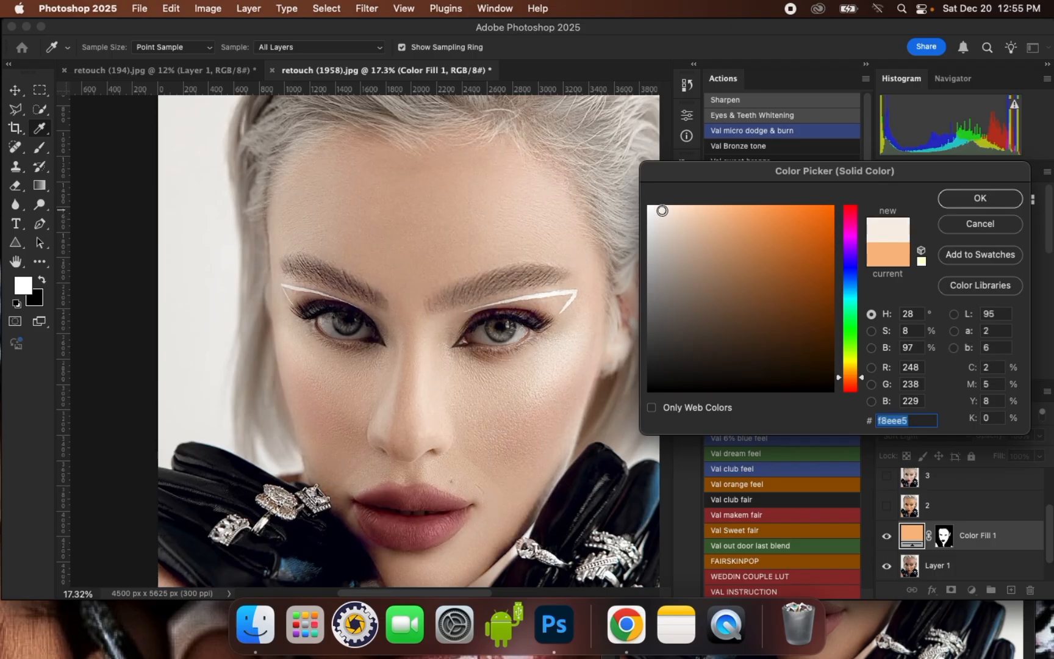
left_click(672, 214)
mouse_move(674, 227)
left_mouse_down()
mouse_move(774, 263)
mouse_move(797, 261)
mouse_move(816, 214)
mouse_move(763, 245)
mouse_move(720, 310)
mouse_move(703, 308)
mouse_move(700, 292)
mouse_move(707, 249)
left_mouse_up()
left_click(716, 277)
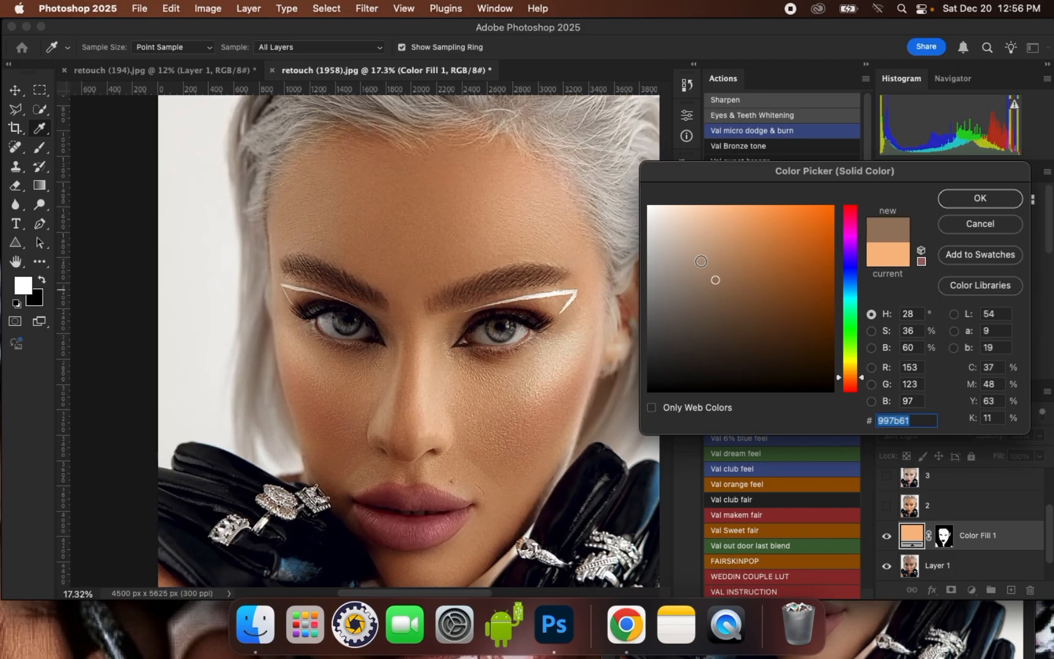
Set the Color Fill 1 color to the beige d7b394 and return to the Brush tool
left_click(697, 227)
left_click_drag(704, 233, 706, 234)
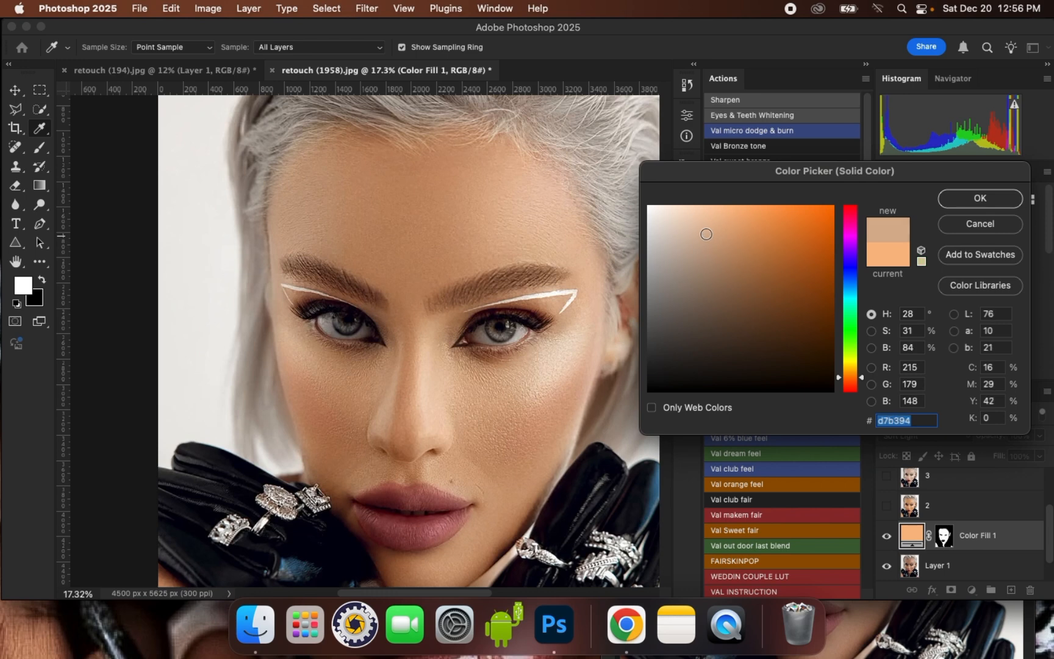
left_click(980, 198)
key("b")
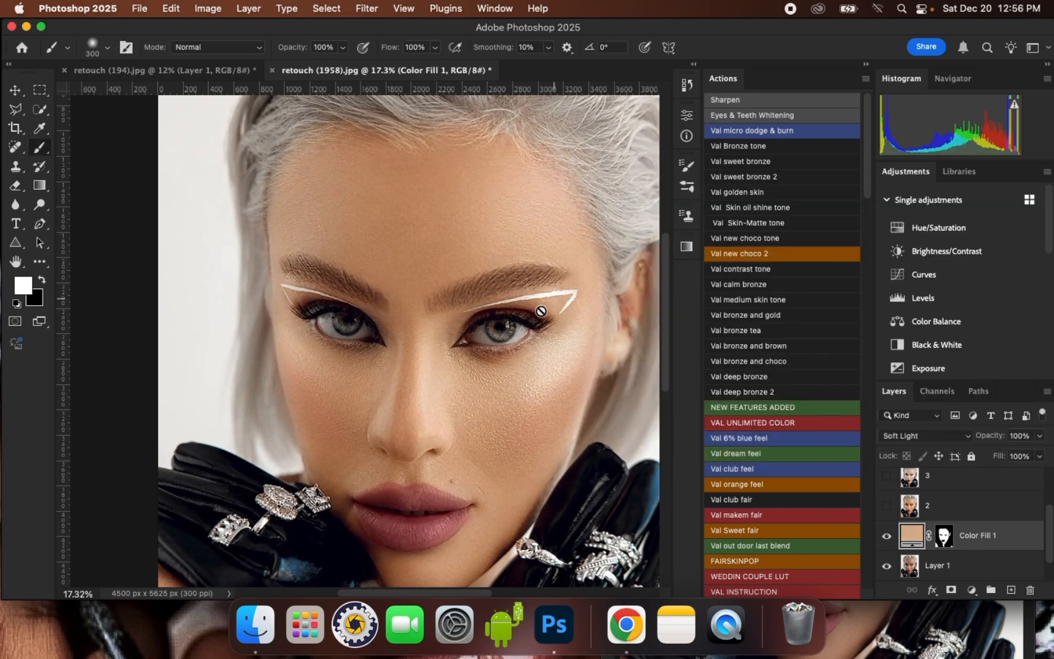
Compare the skin with and without the Color Fill 1 layer at 100% opacity, and switch to the Move tool
scroll(498, 290, "down", 1)
scroll(456, 252, "up", 1)
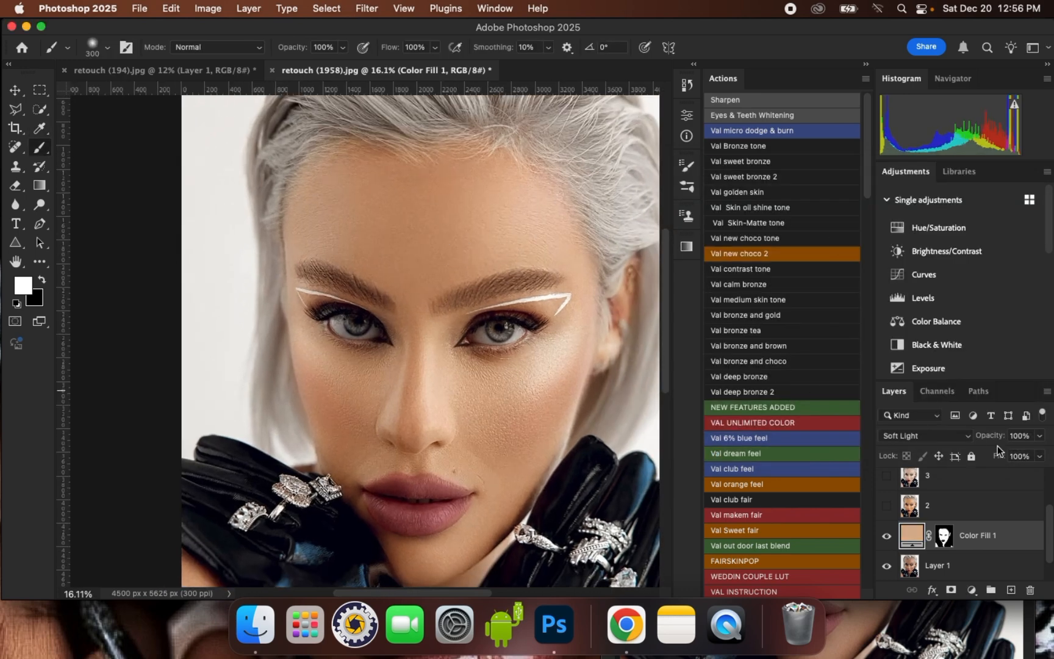
left_click(1039, 435)
mouse_move(1041, 452)
left_mouse_down()
mouse_move(945, 454)
mouse_move(1041, 456)
left_mouse_up()
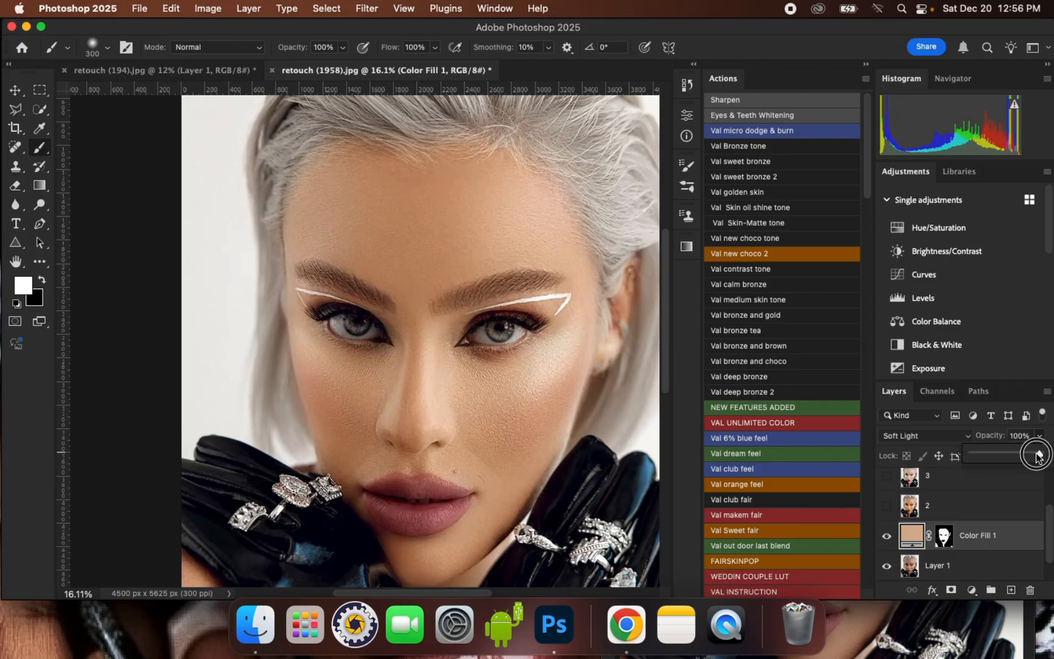
left_click(887, 537)
left_click(886, 537)
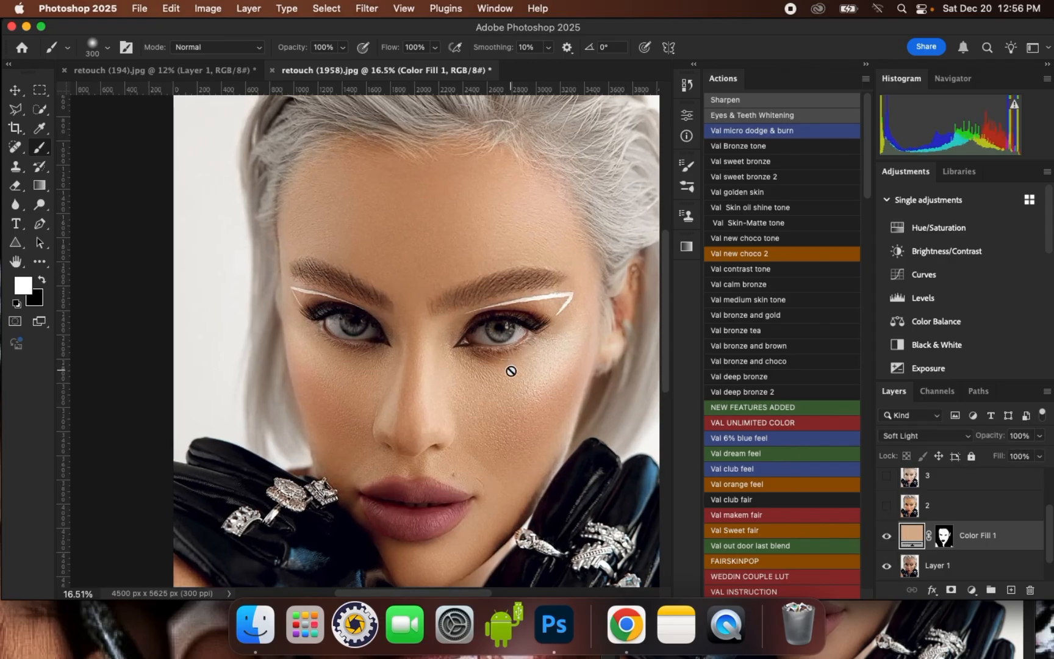
scroll(423, 295, "up", 1)
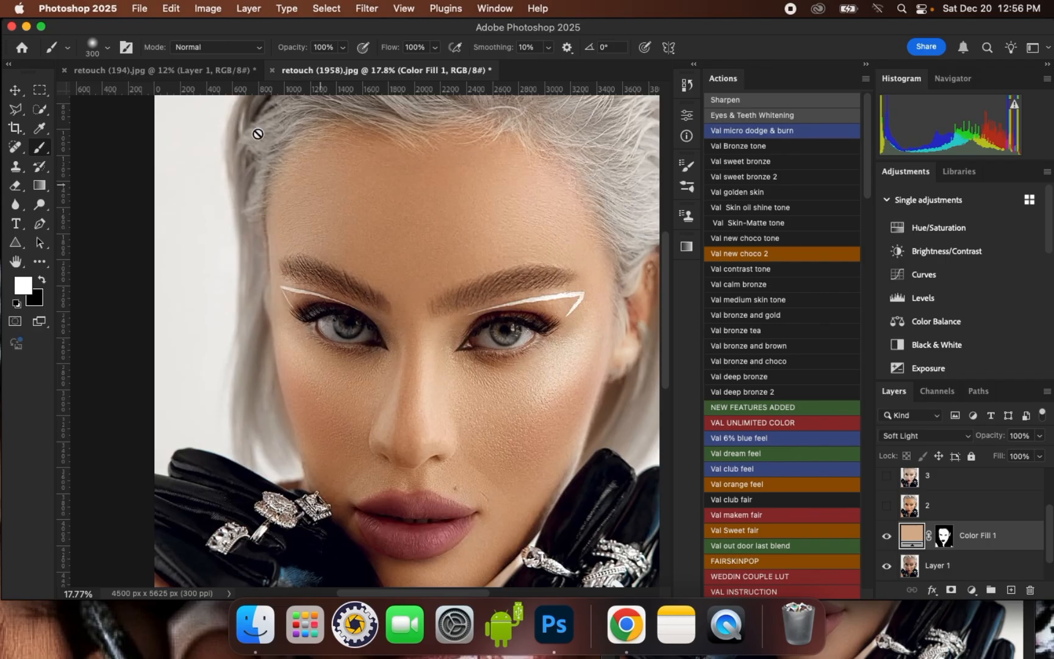
key("v")
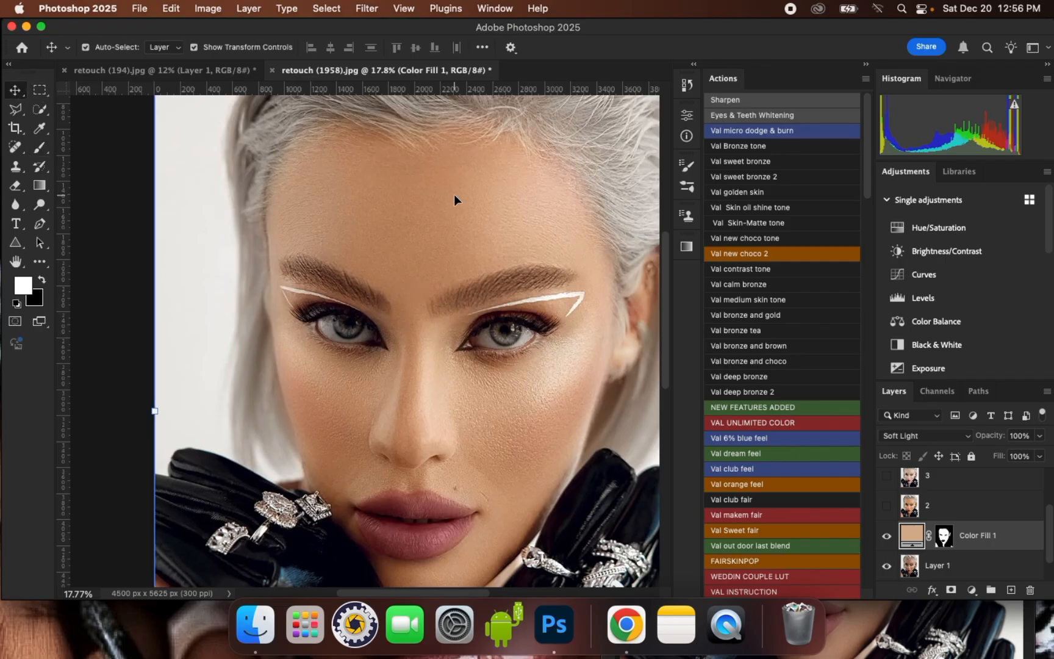